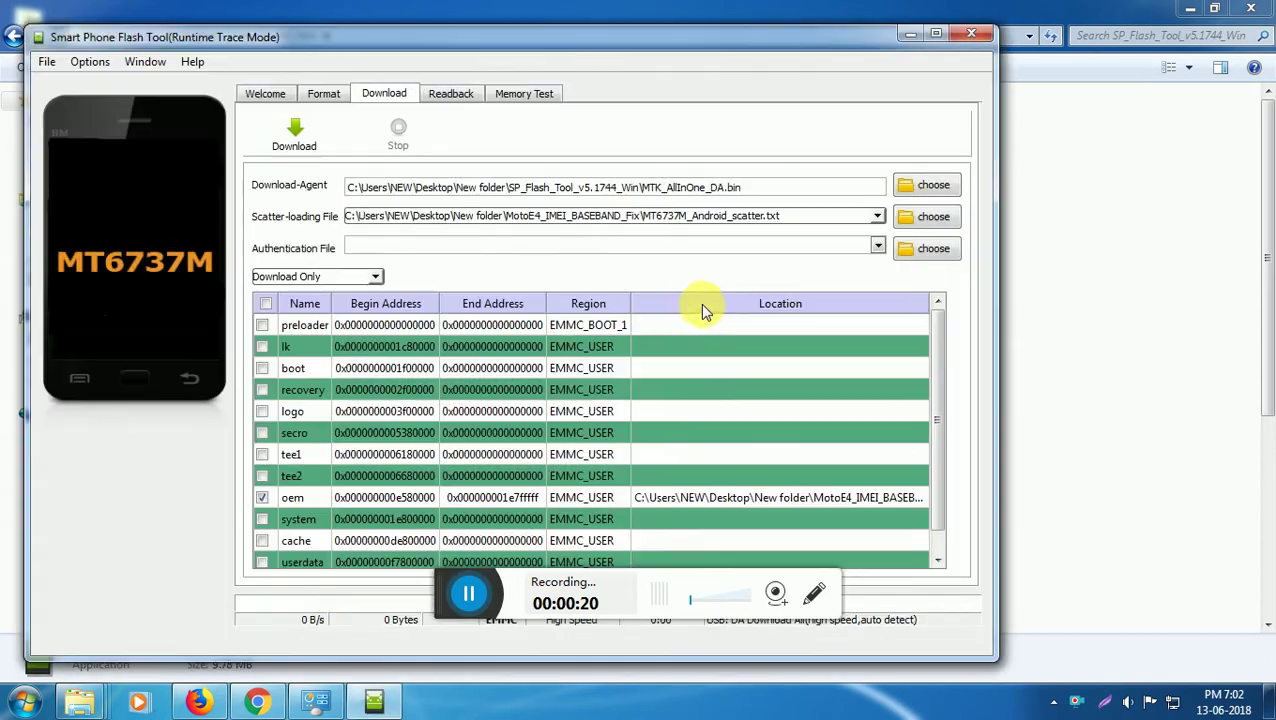
Step: Maximize the flash tool and load MT6737M_Android_scatter from the desktop's New folder\MotoE4_IMEI_BASEBAND_Fix as the scatter-loading file
{"action": "left_click_drag", "start_coordinate": [640, 24], "coordinate": [762, 0]}
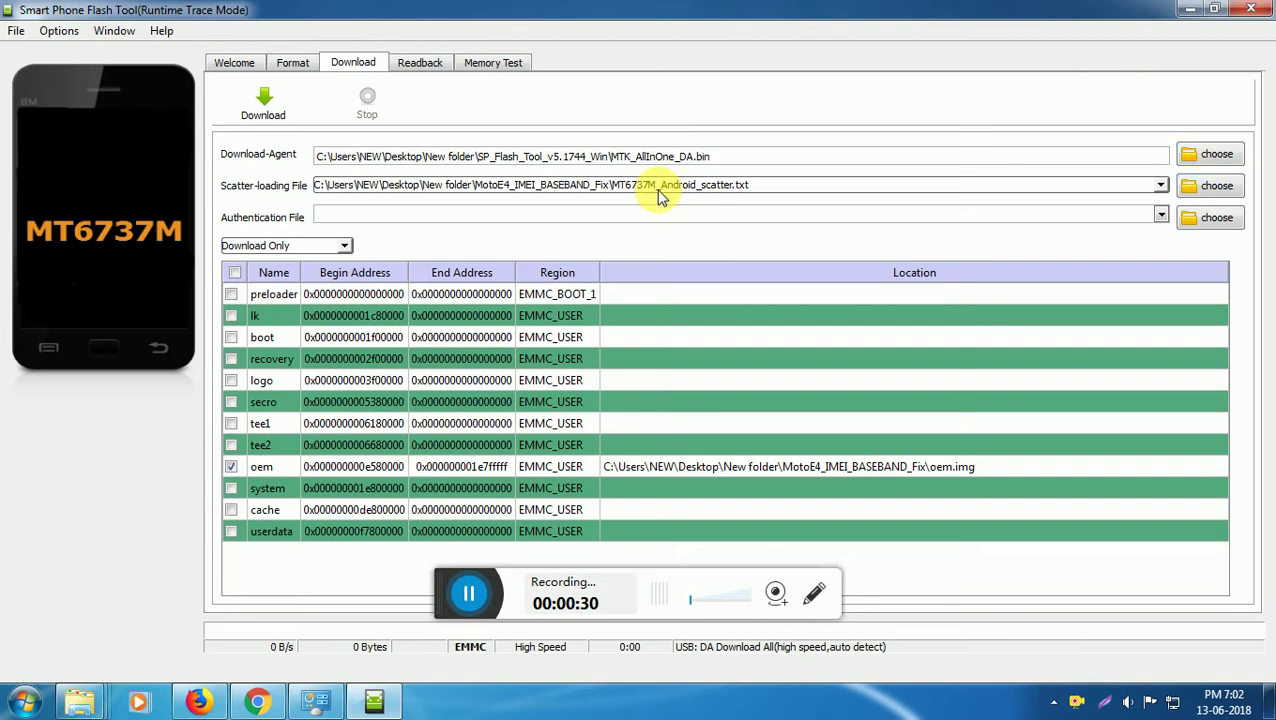
{"action": "left_click", "coordinate": [1201, 188]}
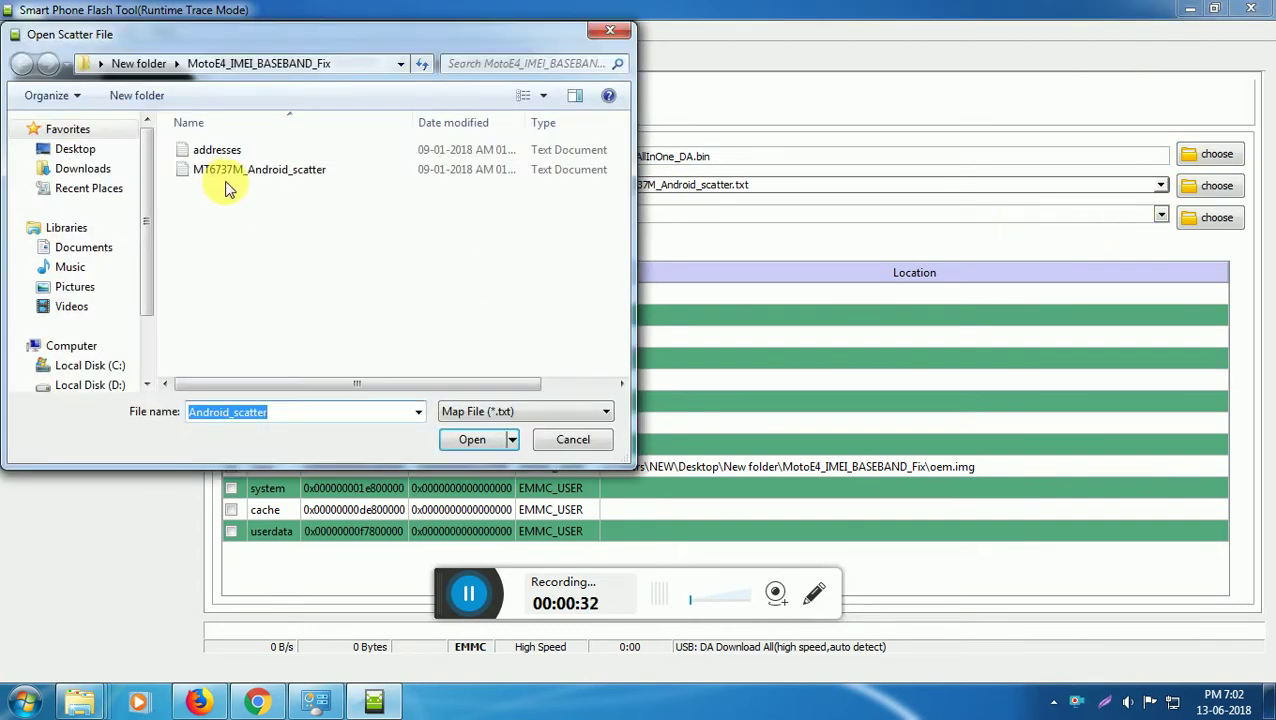
{"action": "left_click", "coordinate": [245, 170]}
{"action": "left_click", "coordinate": [50, 148]}
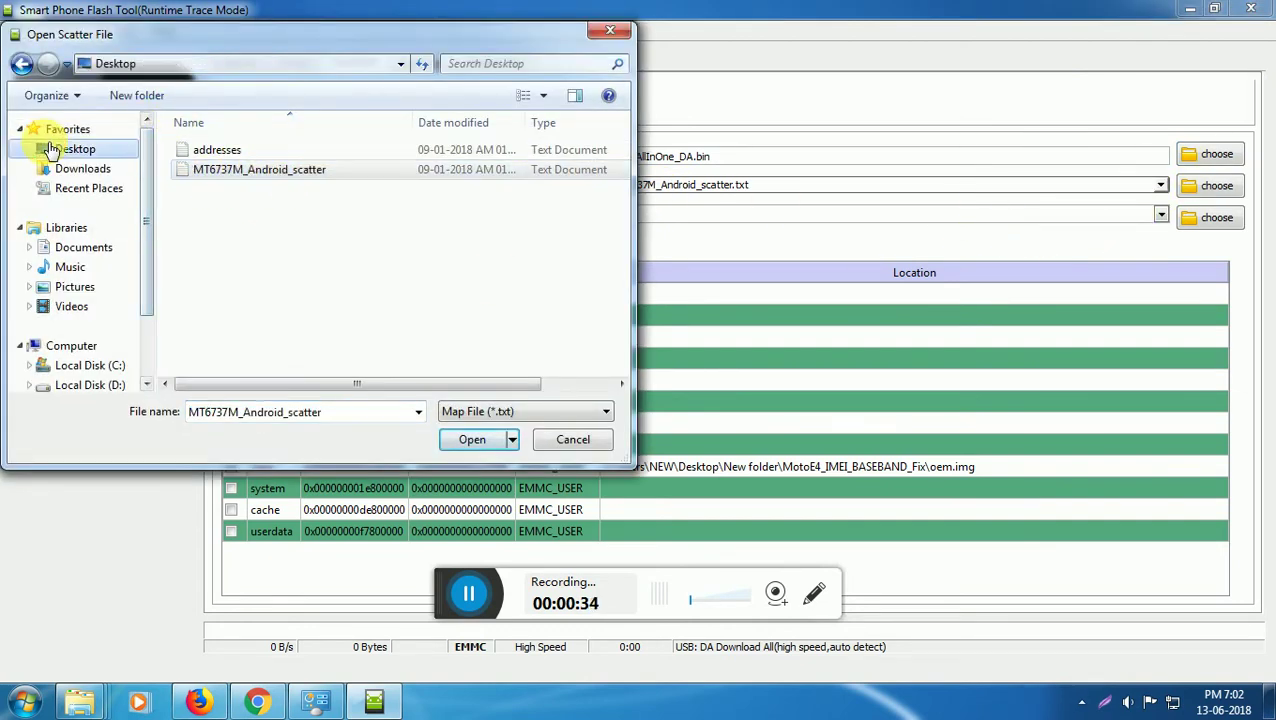
{"action": "double_click", "coordinate": [248, 365]}
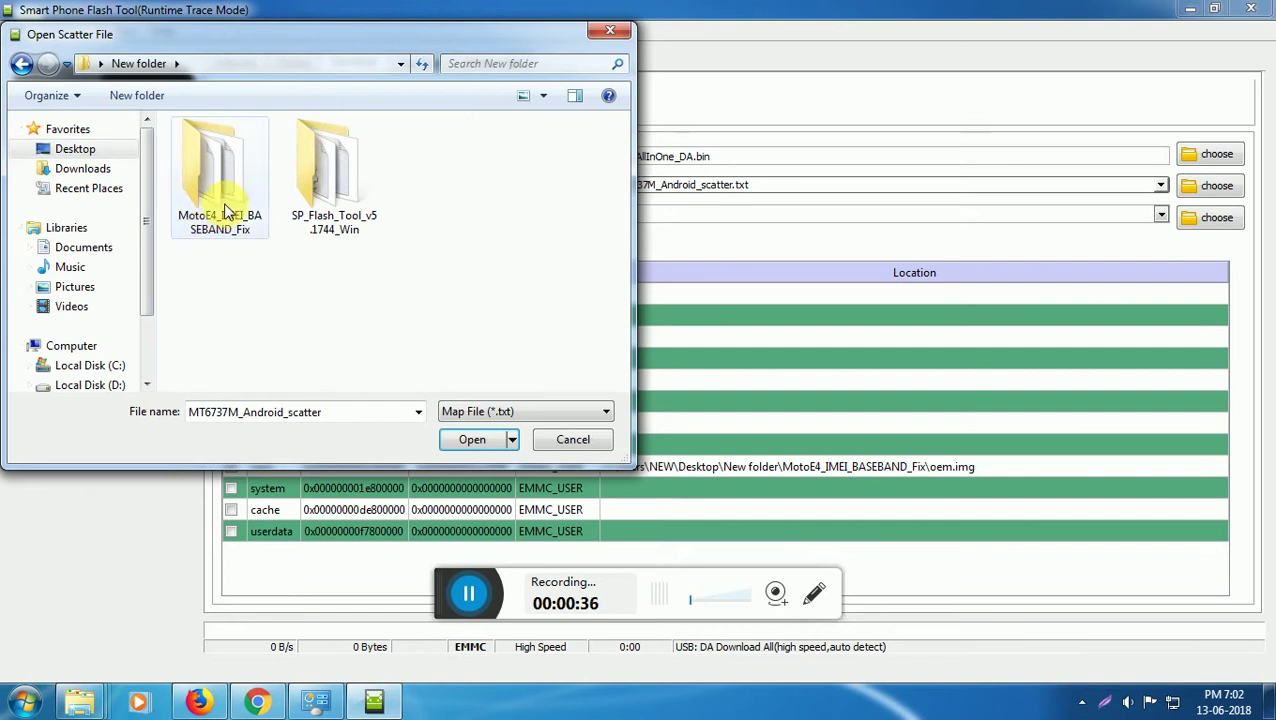
{"action": "double_click", "coordinate": [222, 206]}
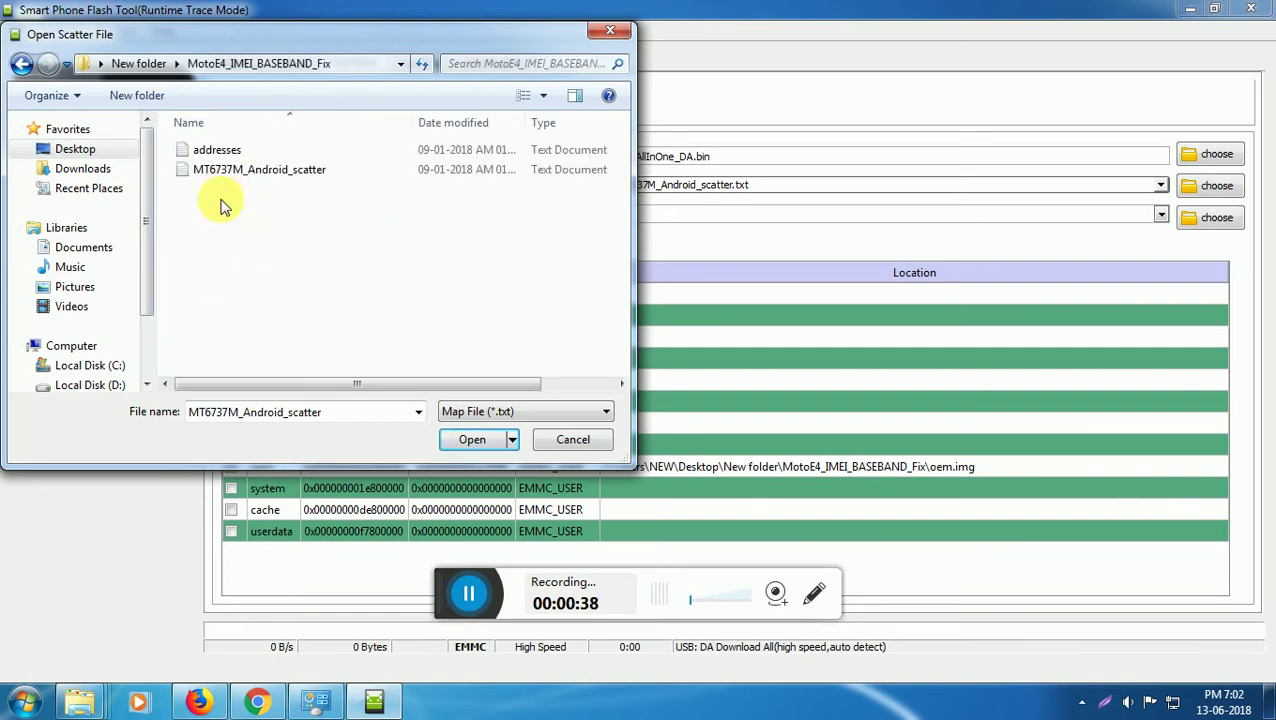
{"action": "left_click", "coordinate": [228, 172]}
{"action": "left_click", "coordinate": [470, 437]}
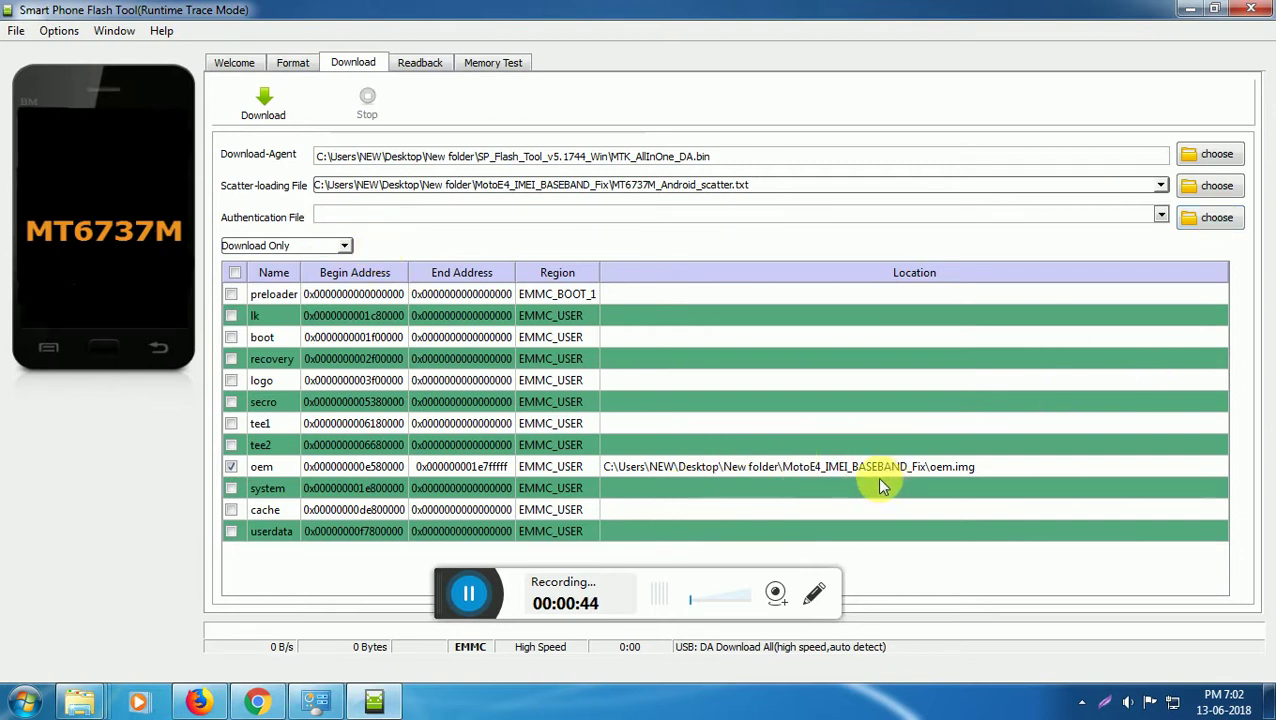
Step: Assign the preloader image from the desktop's New folder\MotoE4_IMEI_BASEBAND_Fix to the preloader partition
{"action": "double_click", "coordinate": [614, 297]}
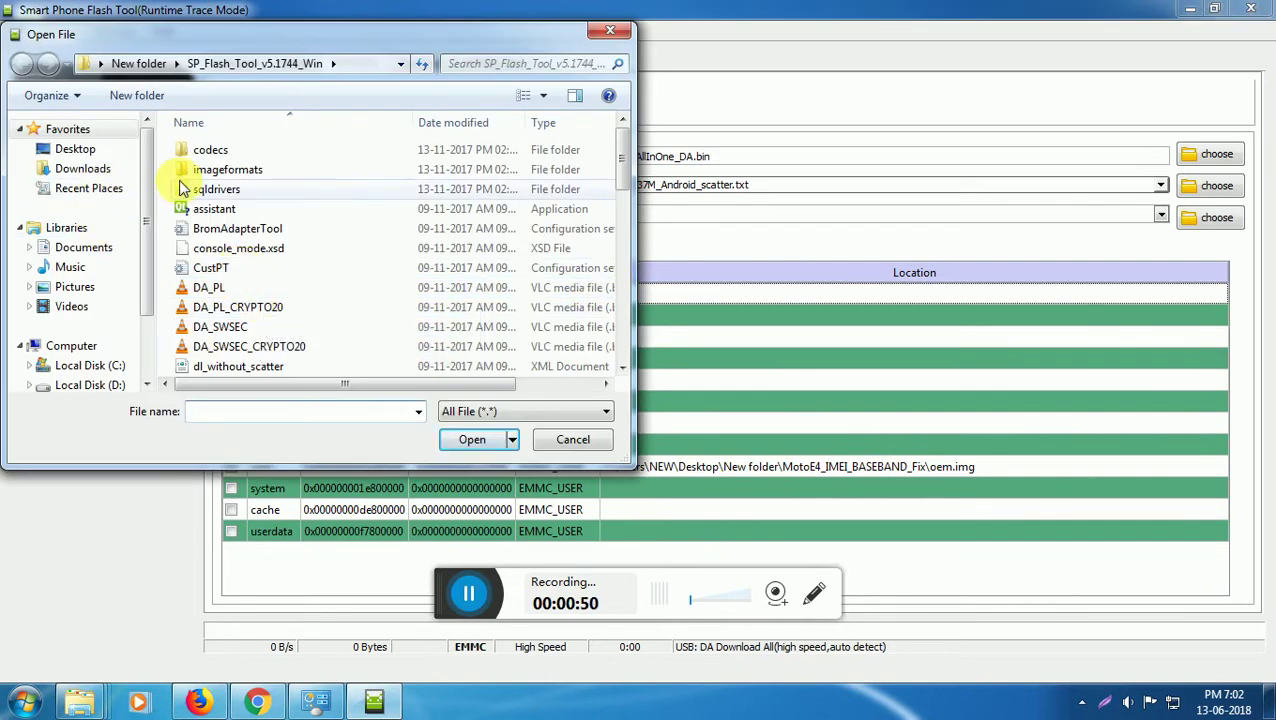
{"action": "left_click", "coordinate": [88, 169]}
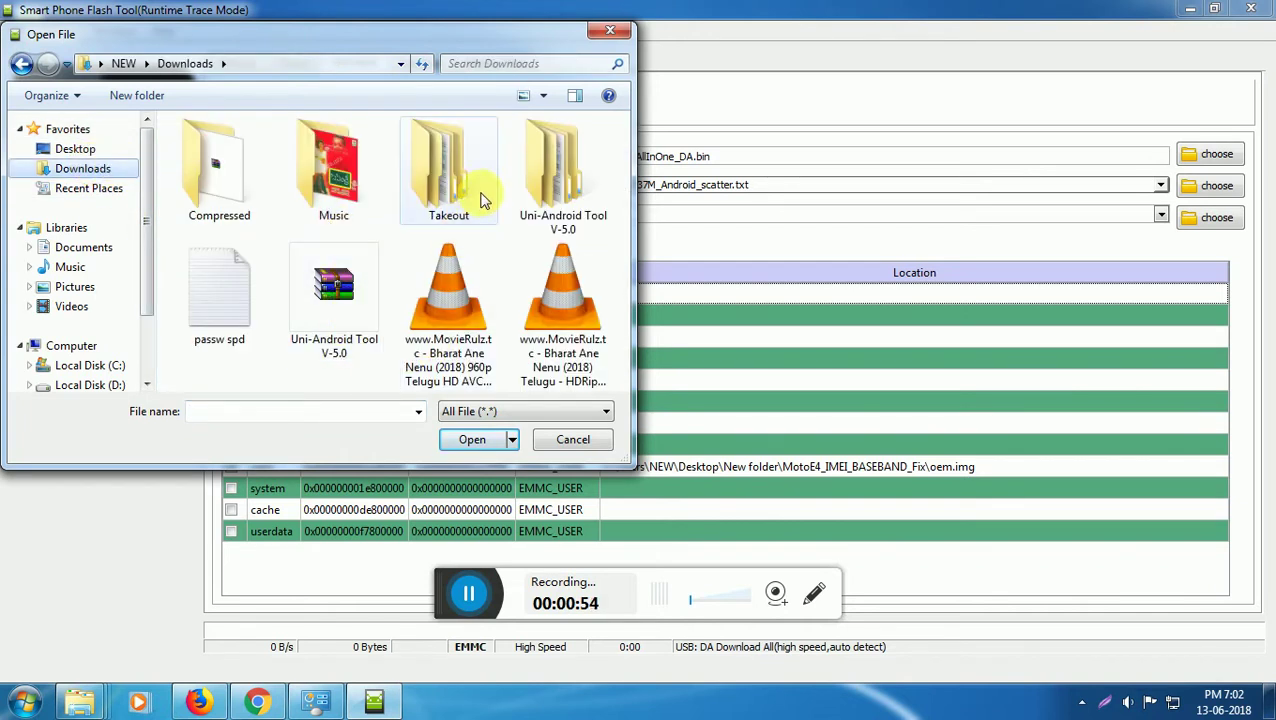
{"action": "left_click", "coordinate": [75, 149]}
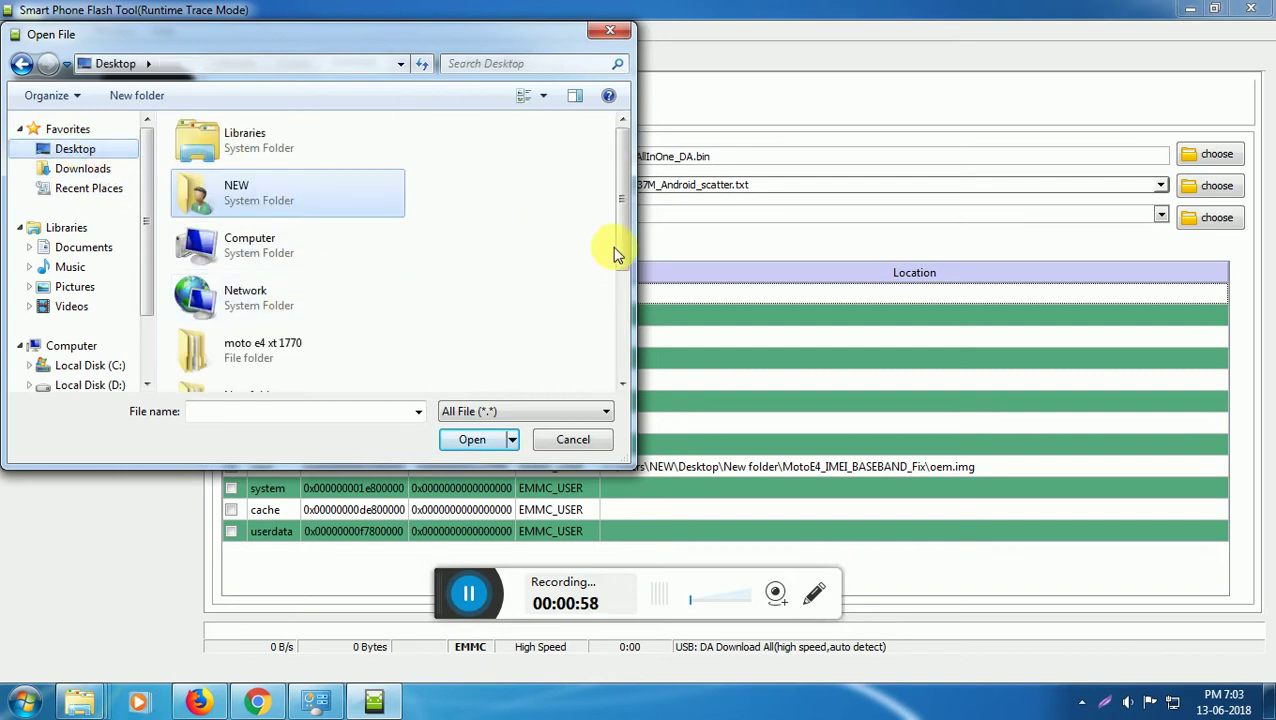
{"action": "left_click_drag", "start_coordinate": [618, 245], "coordinate": [617, 326]}
{"action": "double_click", "coordinate": [272, 250]}
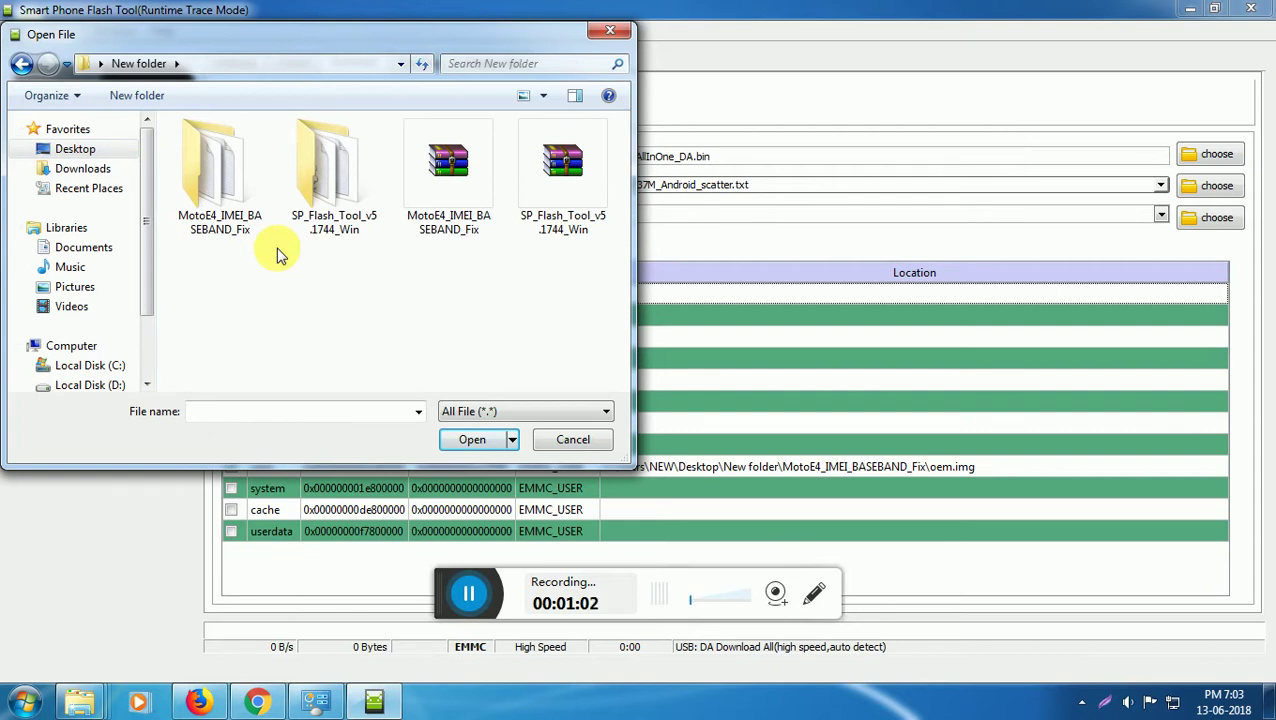
{"action": "double_click", "coordinate": [245, 226]}
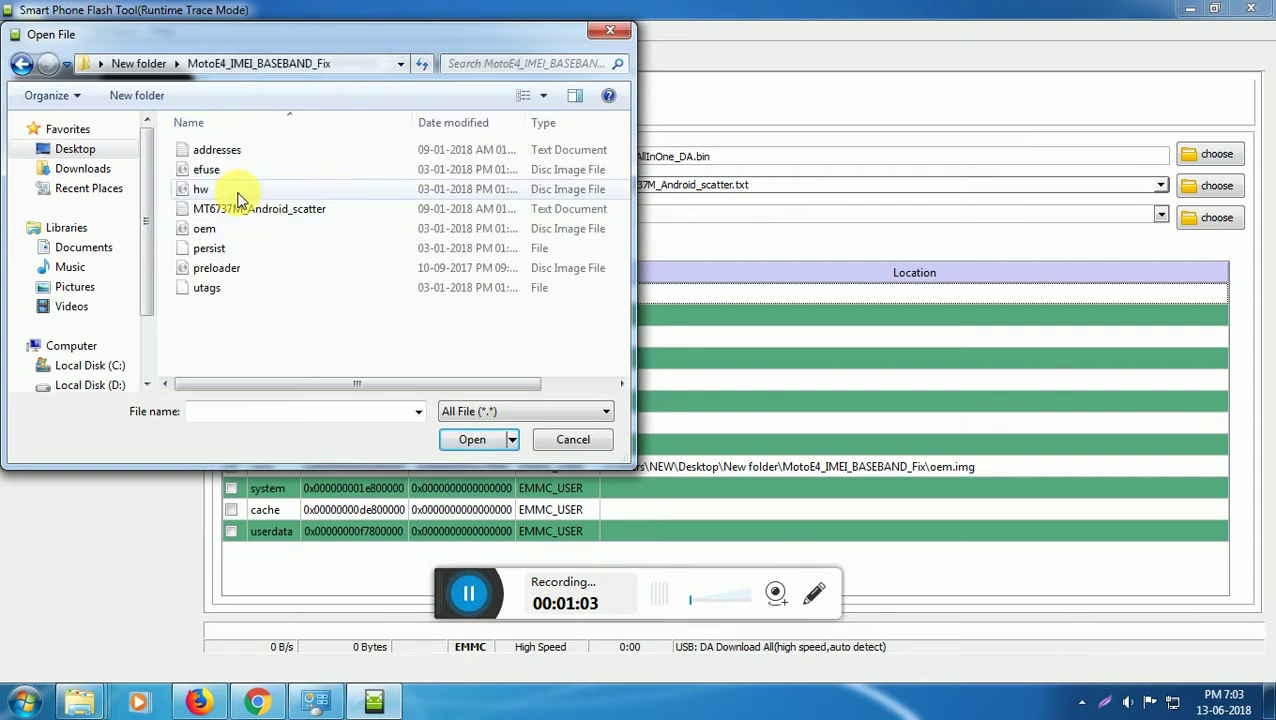
{"action": "left_click", "coordinate": [214, 270]}
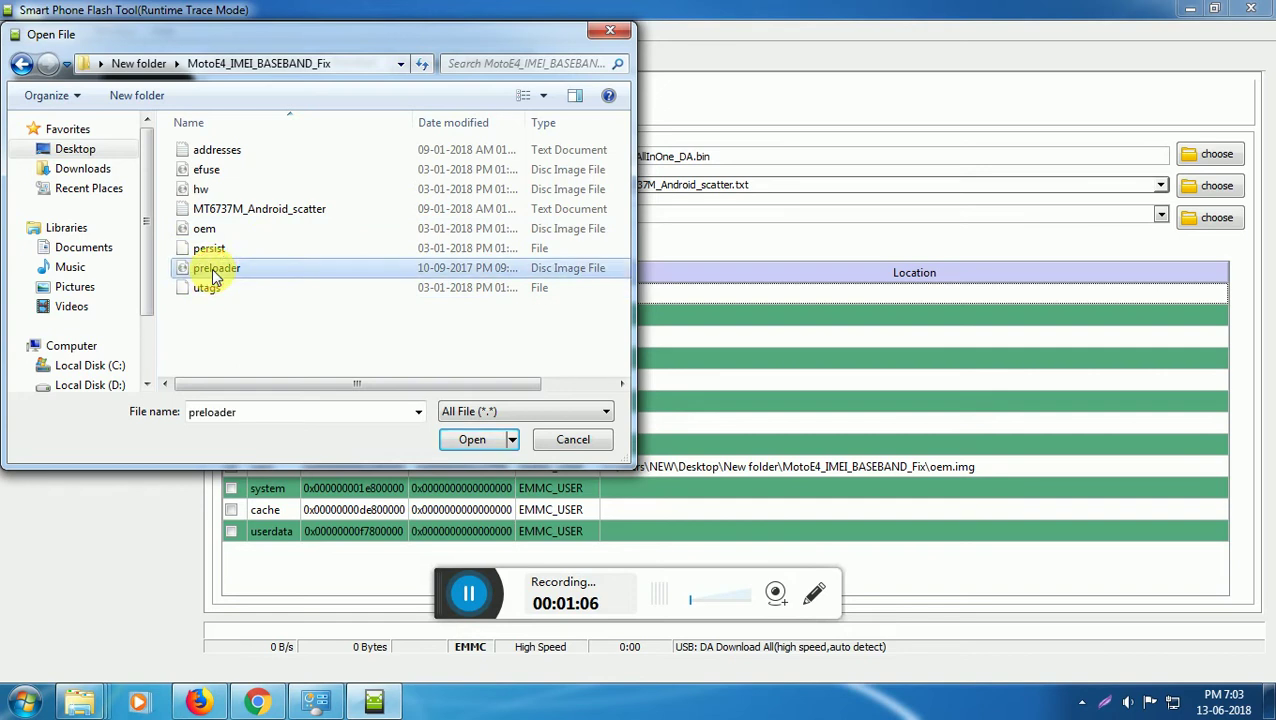
{"action": "left_click", "coordinate": [467, 441]}
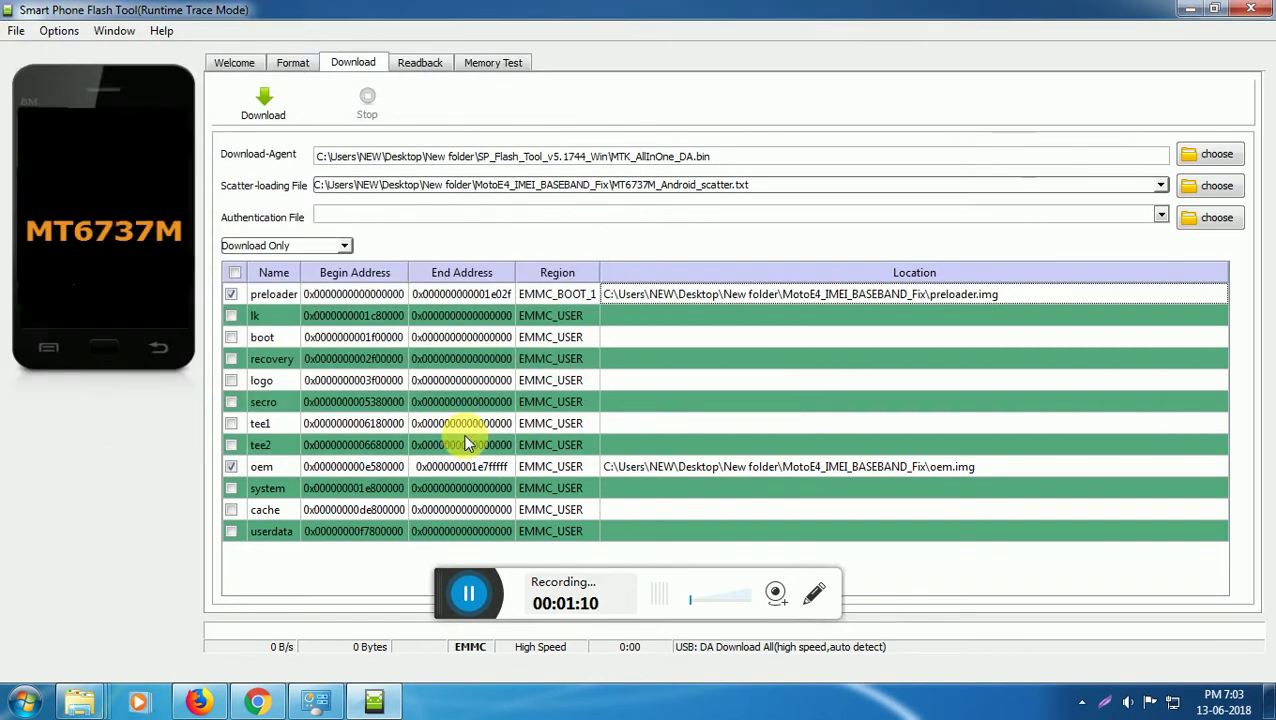
Step: Check which image file is selected for the oem partition, leaving the selection as it is
{"action": "double_click", "coordinate": [785, 467]}
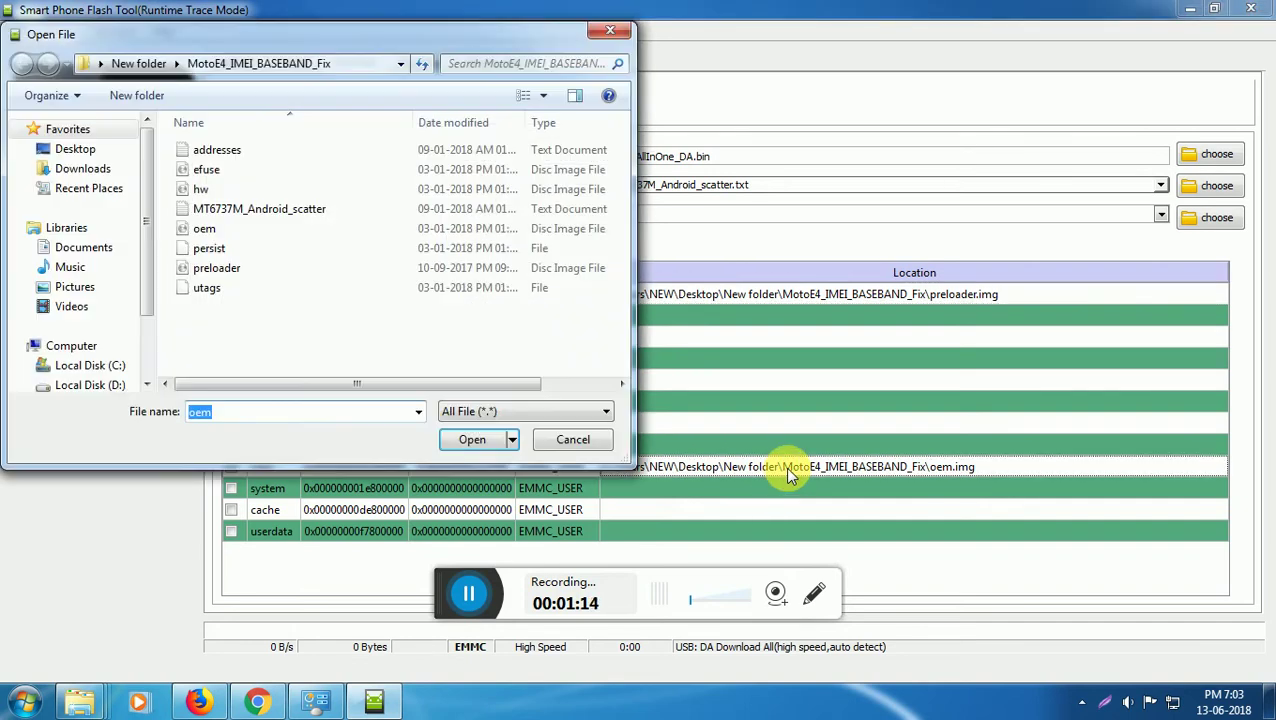
{"action": "left_click", "coordinate": [611, 31]}
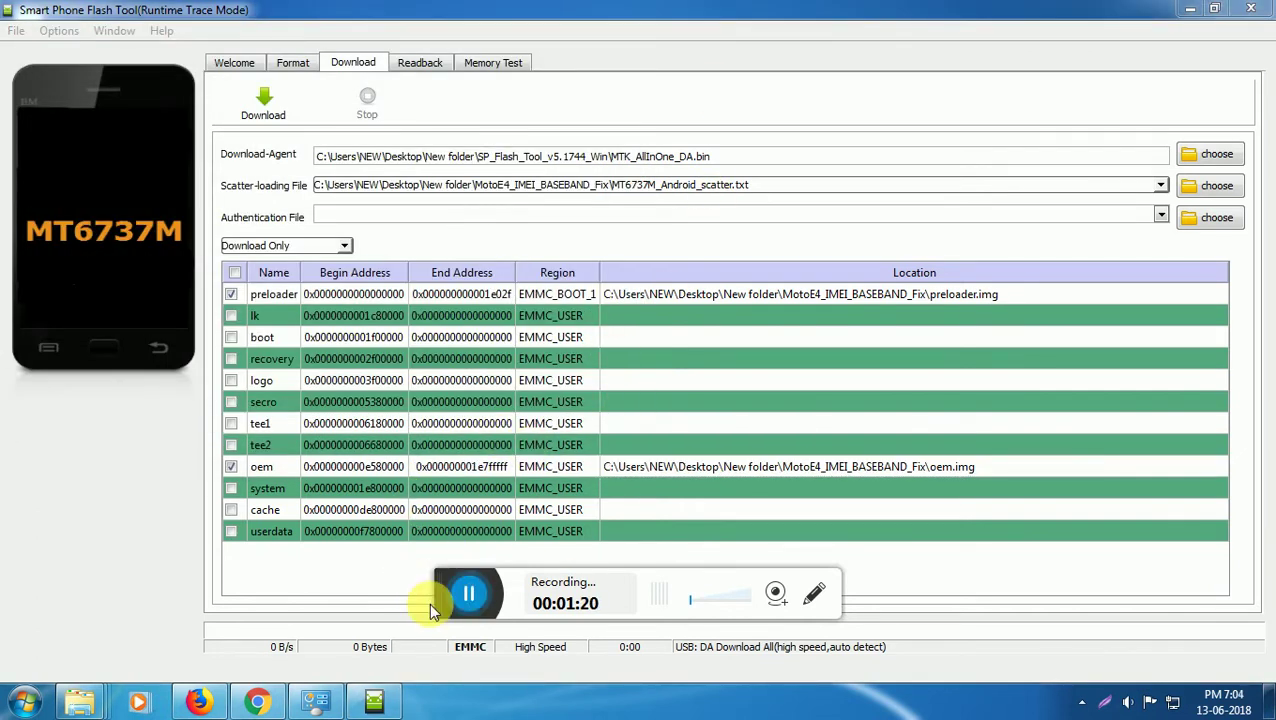
{"action": "left_click", "coordinate": [468, 594]}
{"action": "left_click", "coordinate": [468, 594]}
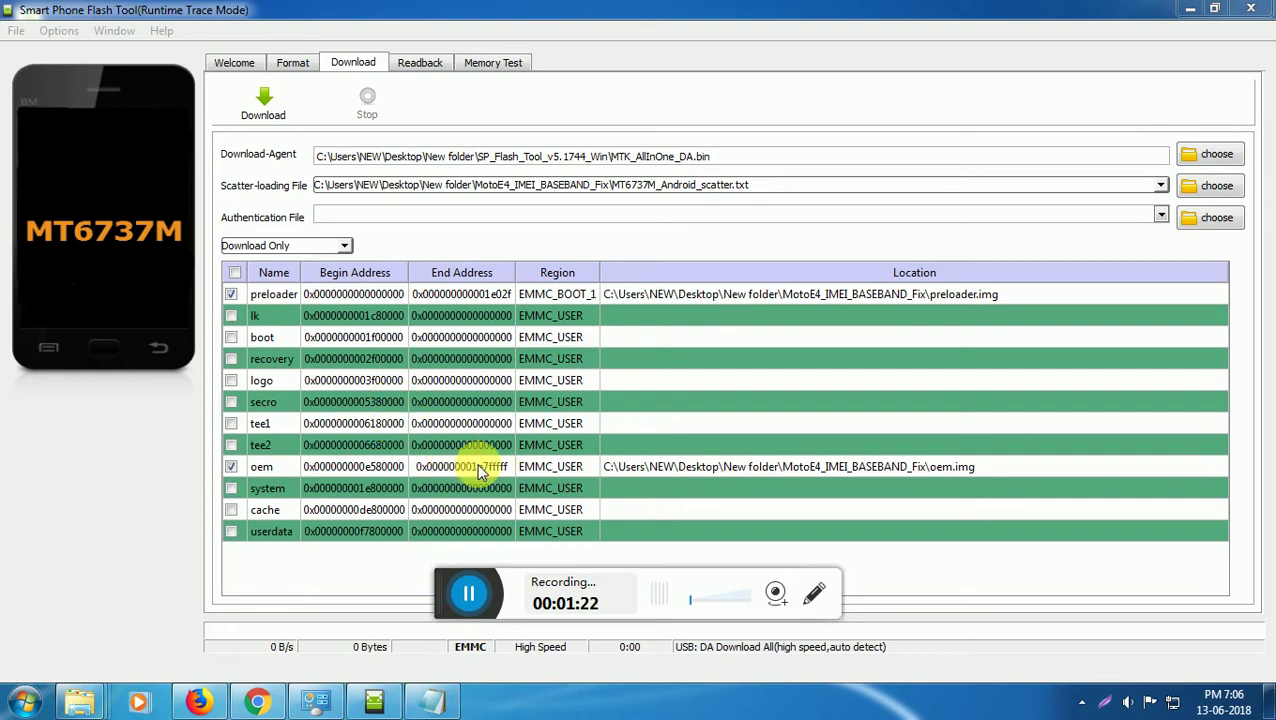
Step: Switch to the open New Text Document in Notepad, maximize it and read the noted key combination
{"action": "left_click", "coordinate": [1190, 11]}
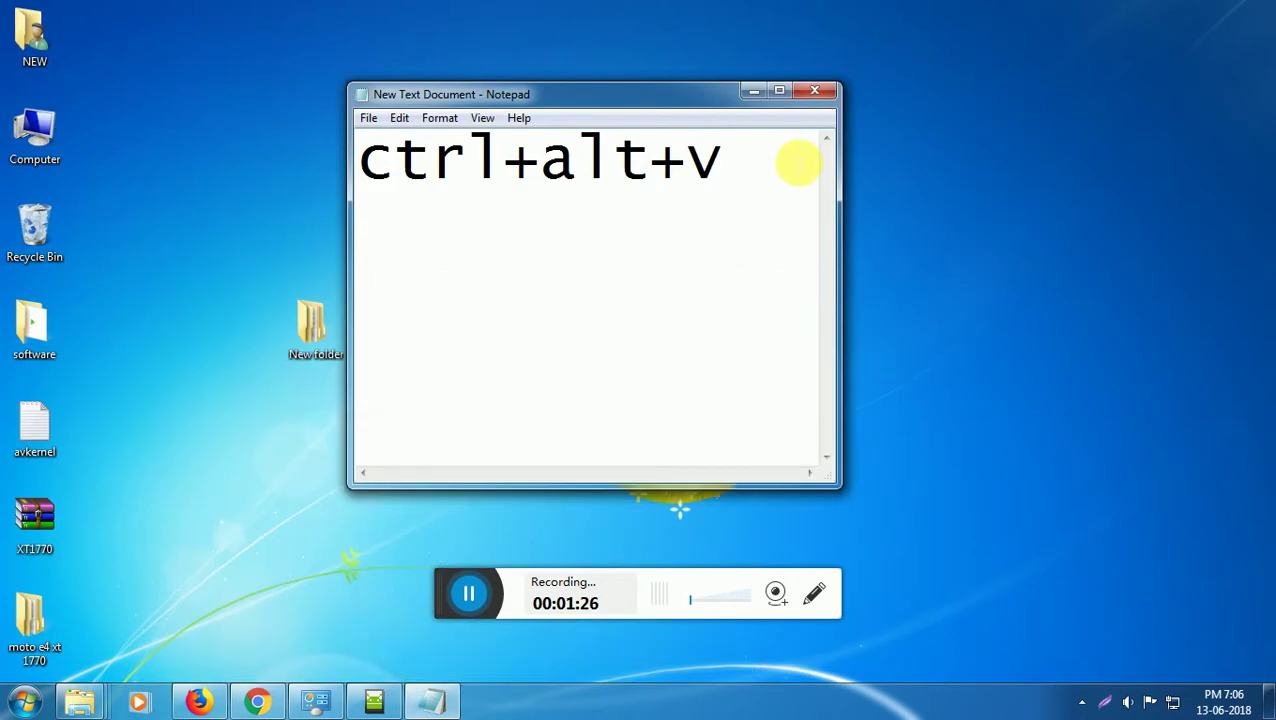
{"action": "left_click", "coordinate": [781, 94]}
{"action": "left_click_drag", "start_coordinate": [518, 85], "coordinate": [10, 80]}
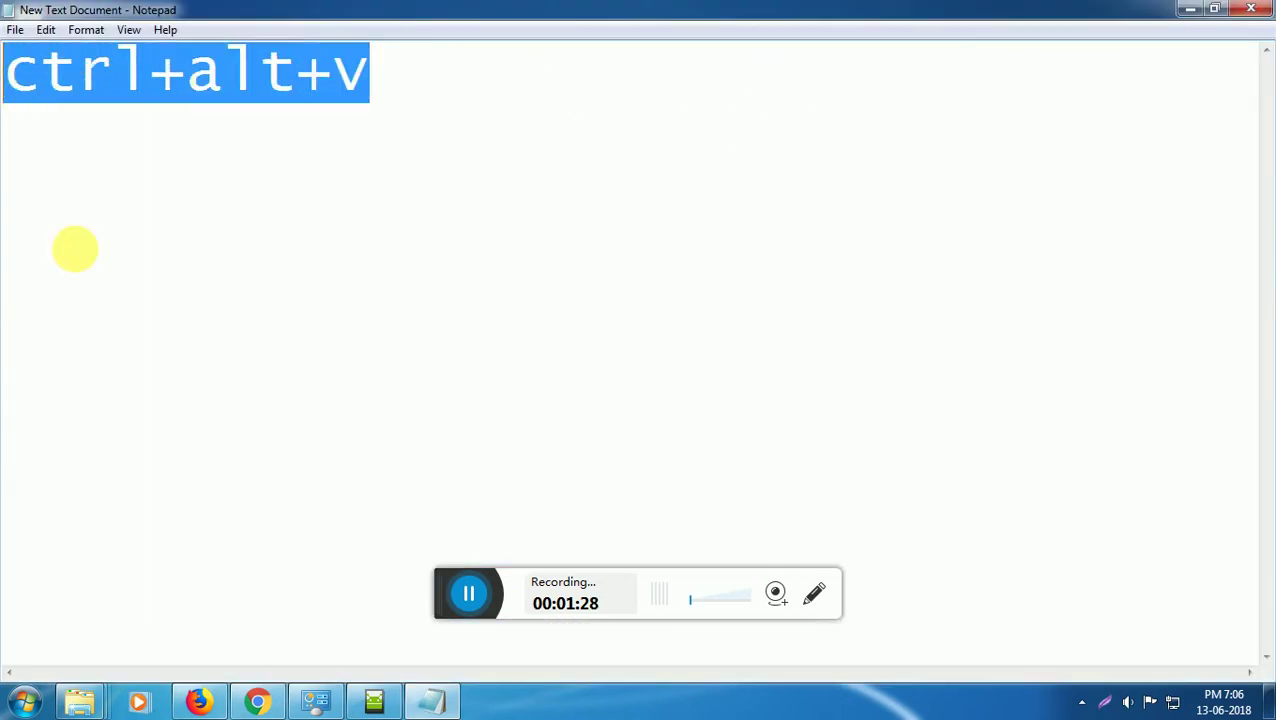
{"action": "left_click", "coordinate": [74, 250]}
{"action": "left_click_drag", "start_coordinate": [416, 88], "coordinate": [10, 80]}
{"action": "left_click", "coordinate": [121, 199]}
{"action": "left_click_drag", "start_coordinate": [432, 90], "coordinate": [10, 80]}
{"action": "left_click", "coordinate": [122, 256]}
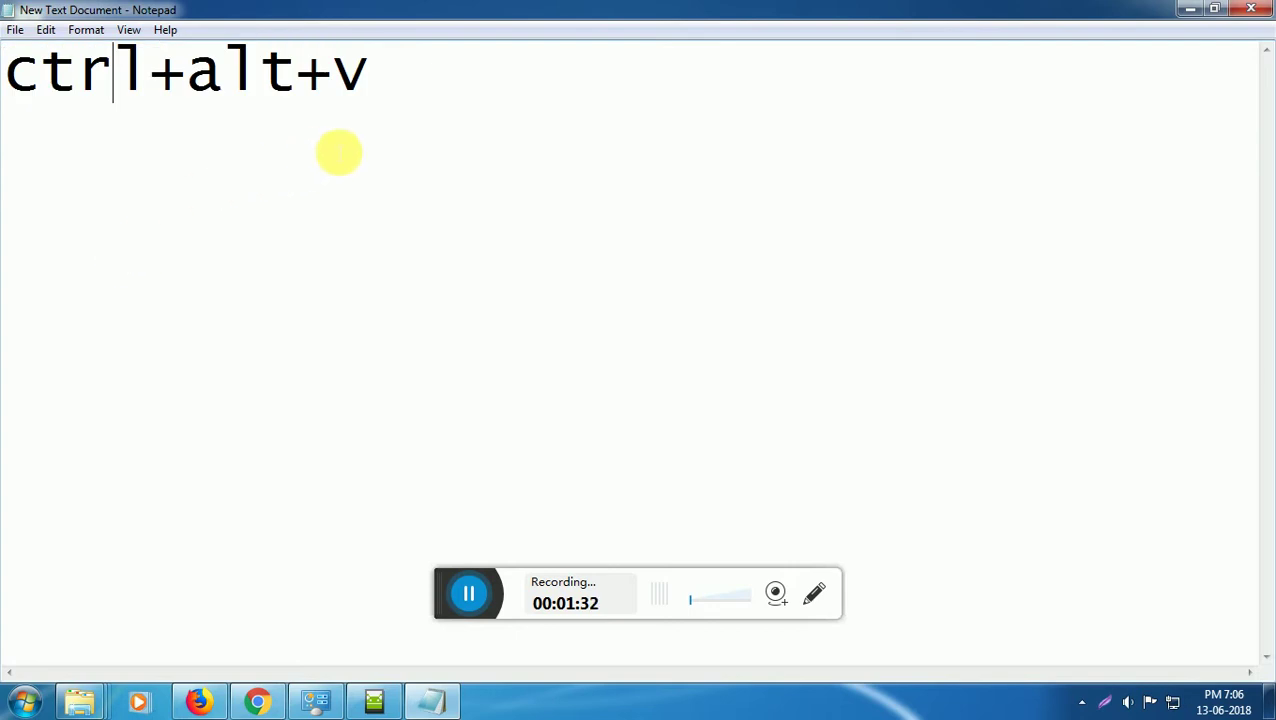
Step: Switch back to Smart Phone Flash Tool, enable Advanced Mode and show the Write Memory page
{"action": "left_click", "coordinate": [373, 701]}
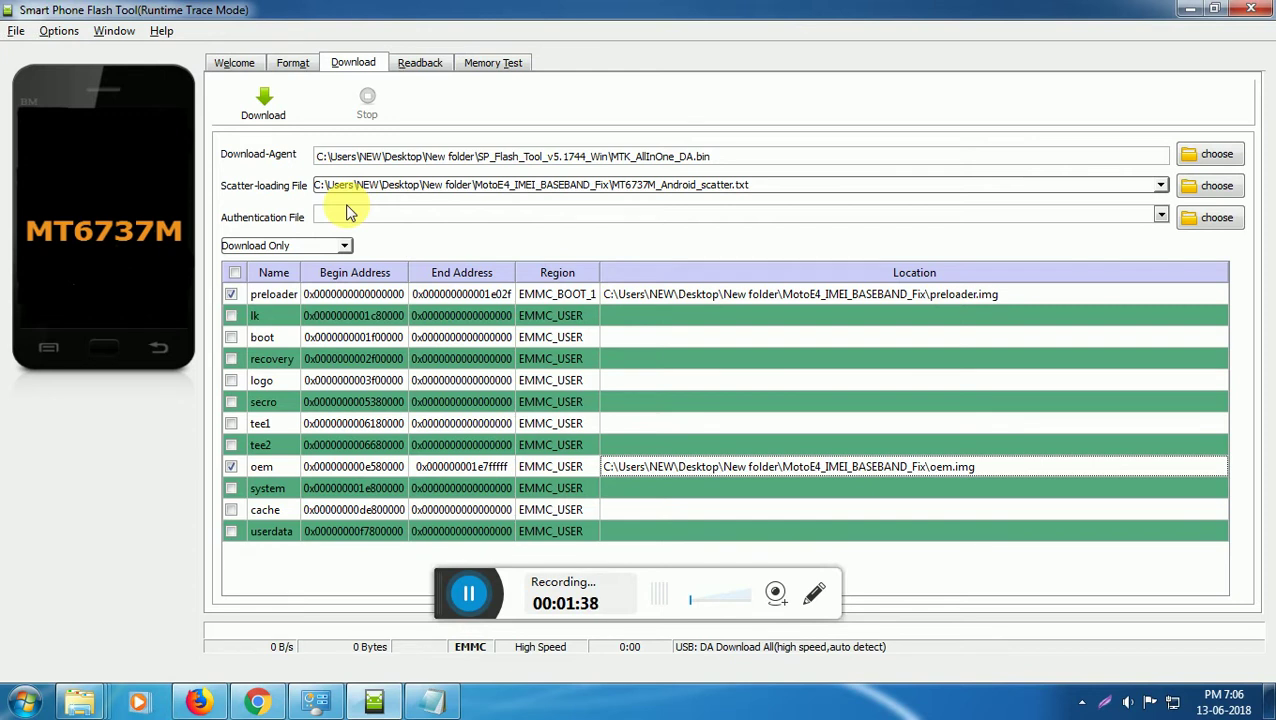
{"action": "key", "text": "ctrl+alt+v"}
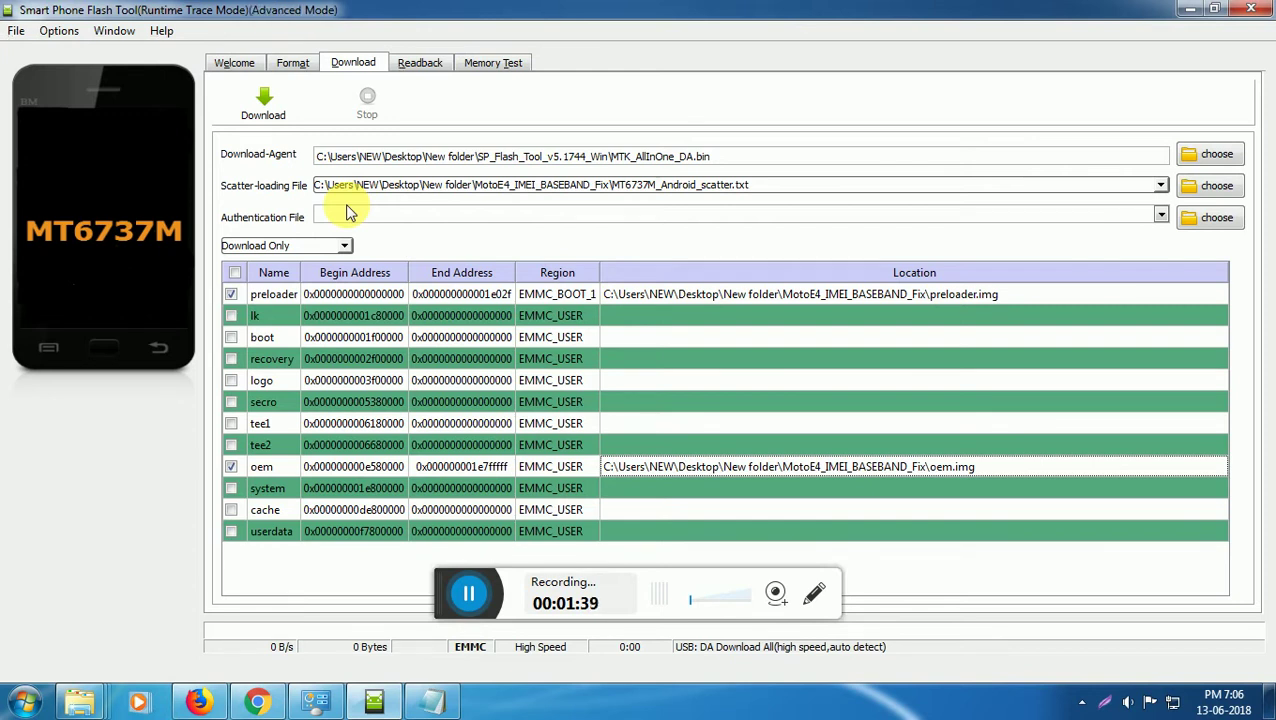
{"action": "left_click", "coordinate": [116, 31]}
{"action": "left_click", "coordinate": [141, 72]}
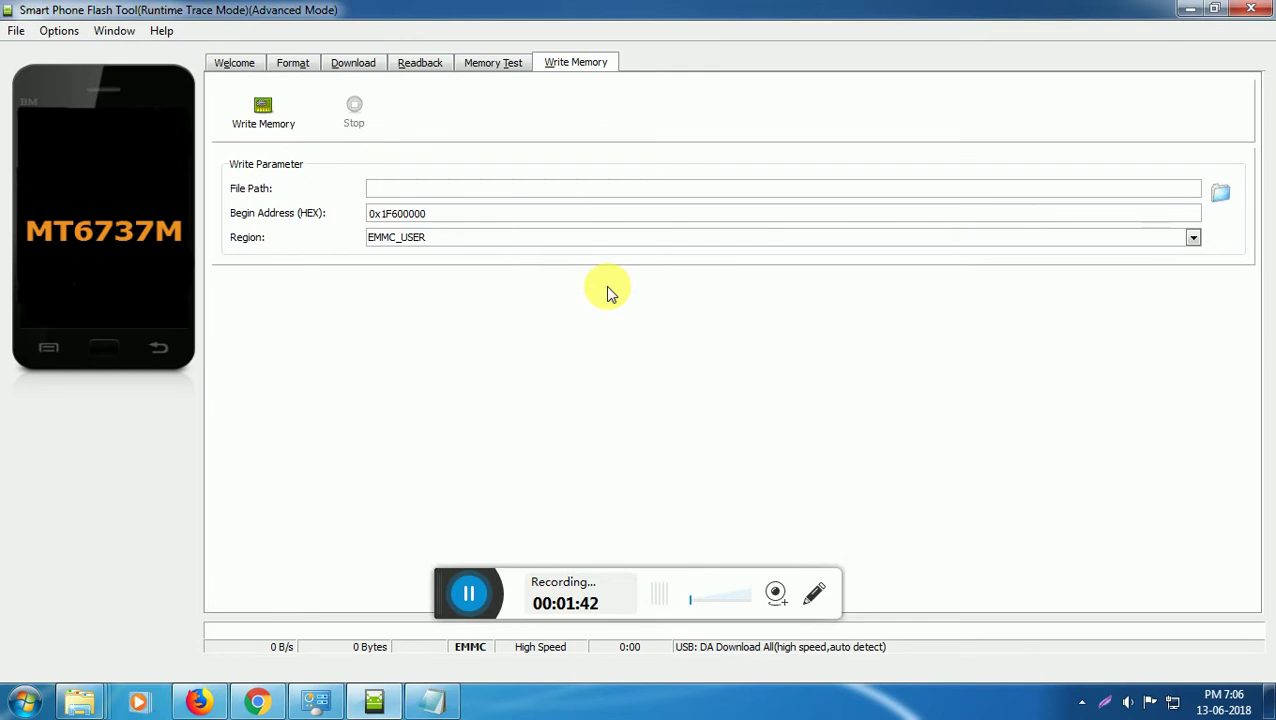
{"action": "left_click", "coordinate": [1224, 199]}
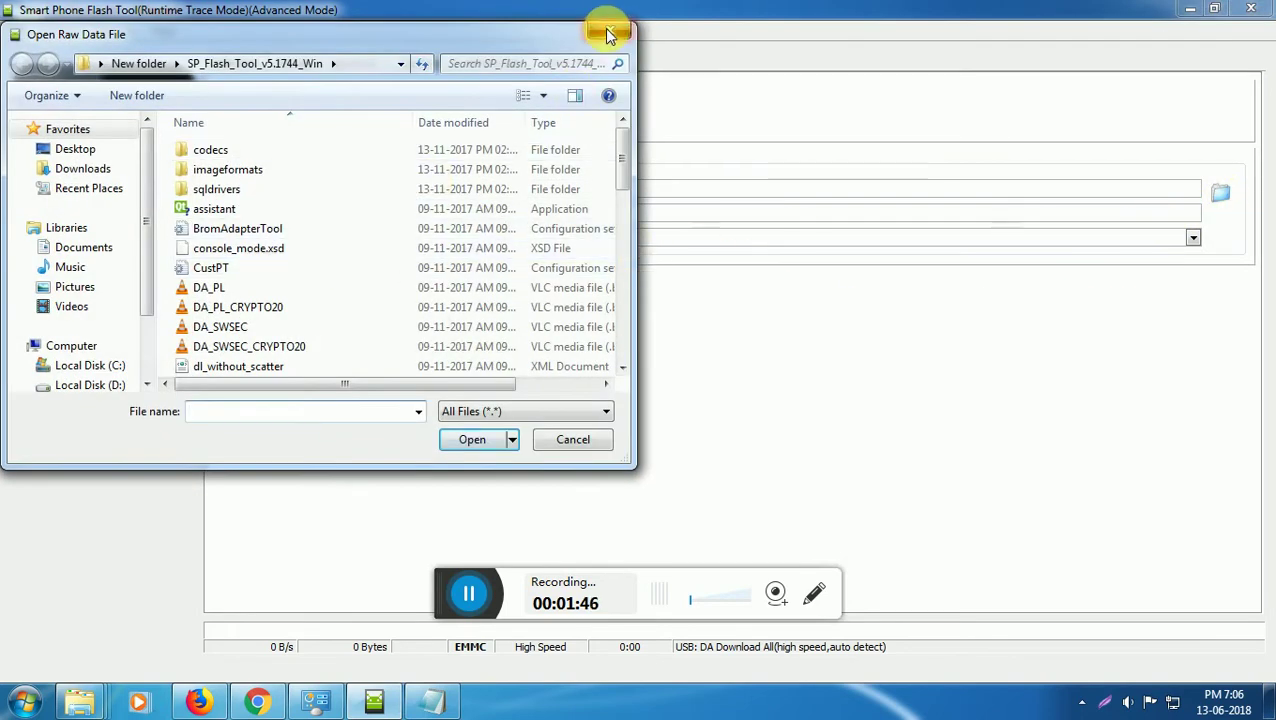
{"action": "left_click", "coordinate": [610, 35]}
Step: Open the addresses text file from the desktop's New folder\MotoE4_IMEI_BASEBAND_Fix and examine the begin address of each partition
{"action": "left_click", "coordinate": [1190, 9]}
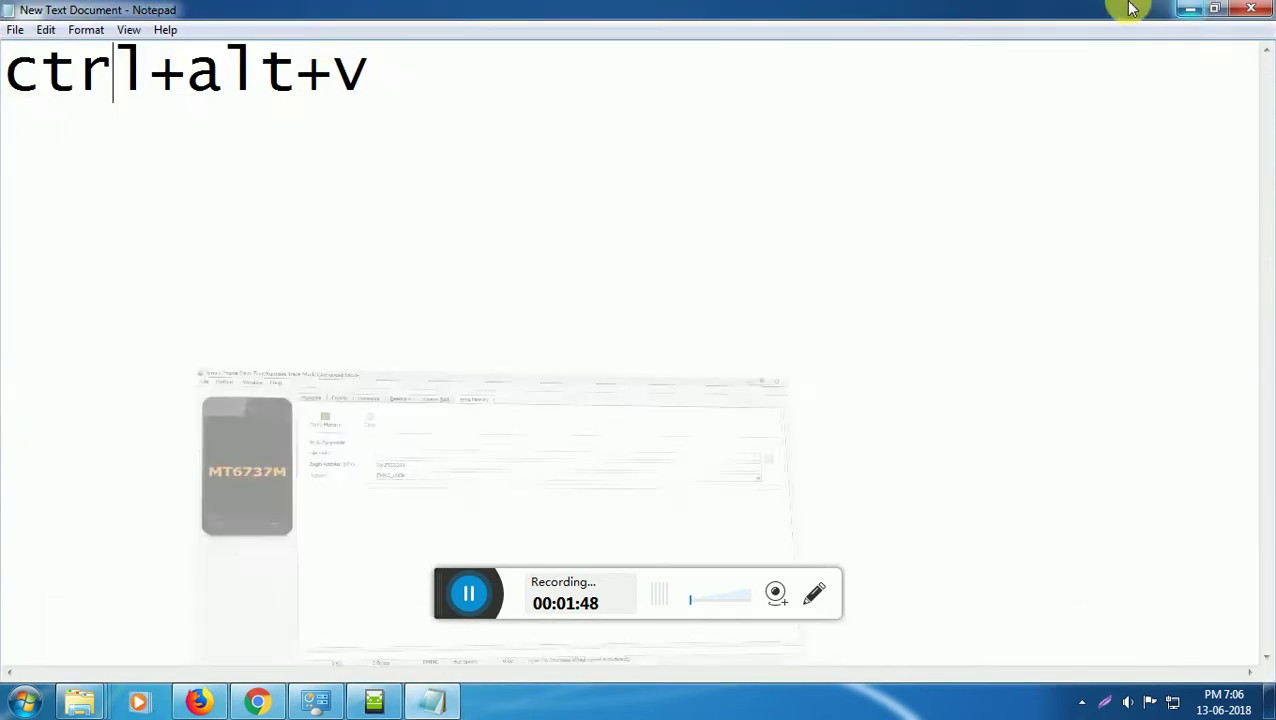
{"action": "left_click", "coordinate": [1188, 9]}
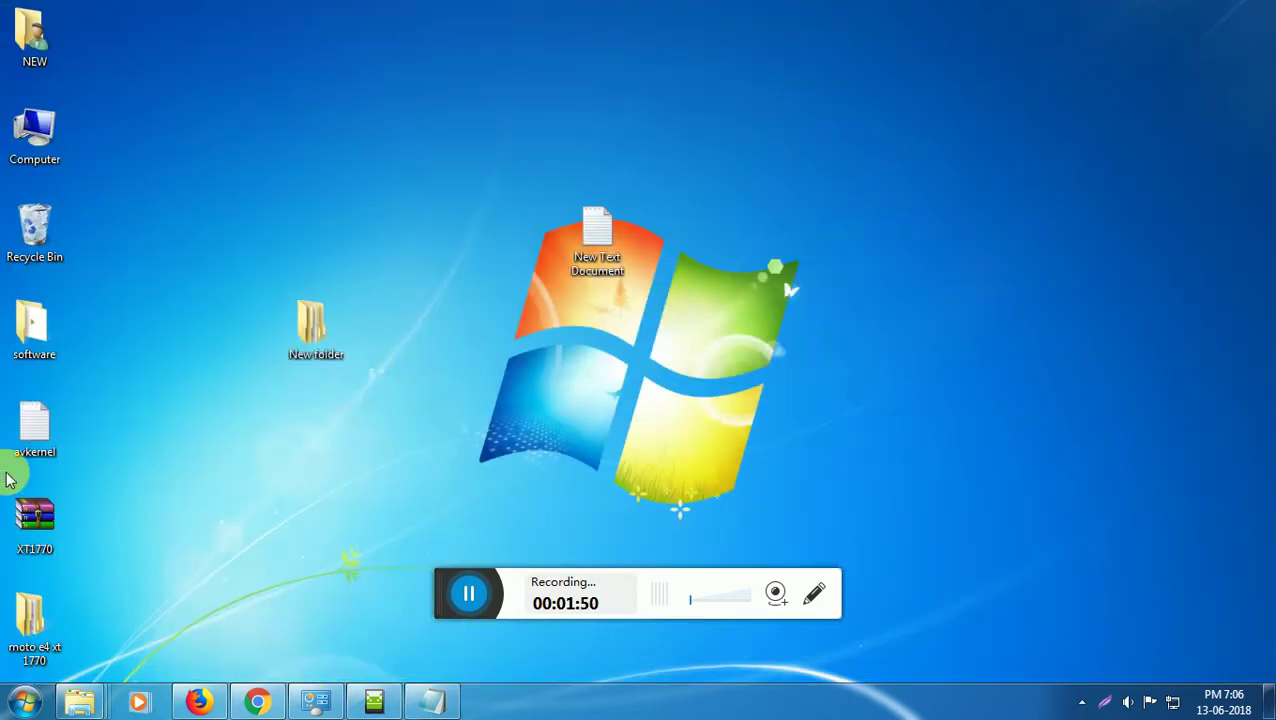
{"action": "left_click", "coordinate": [30, 430]}
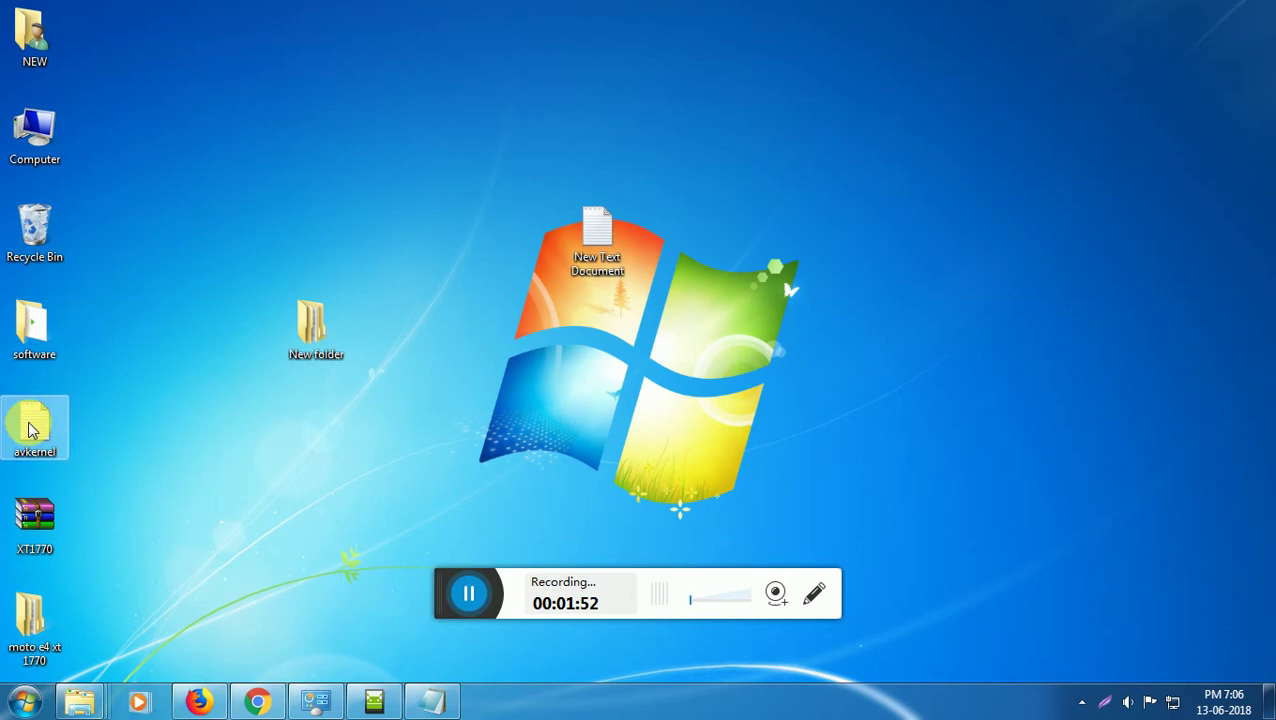
{"action": "double_click", "coordinate": [313, 330]}
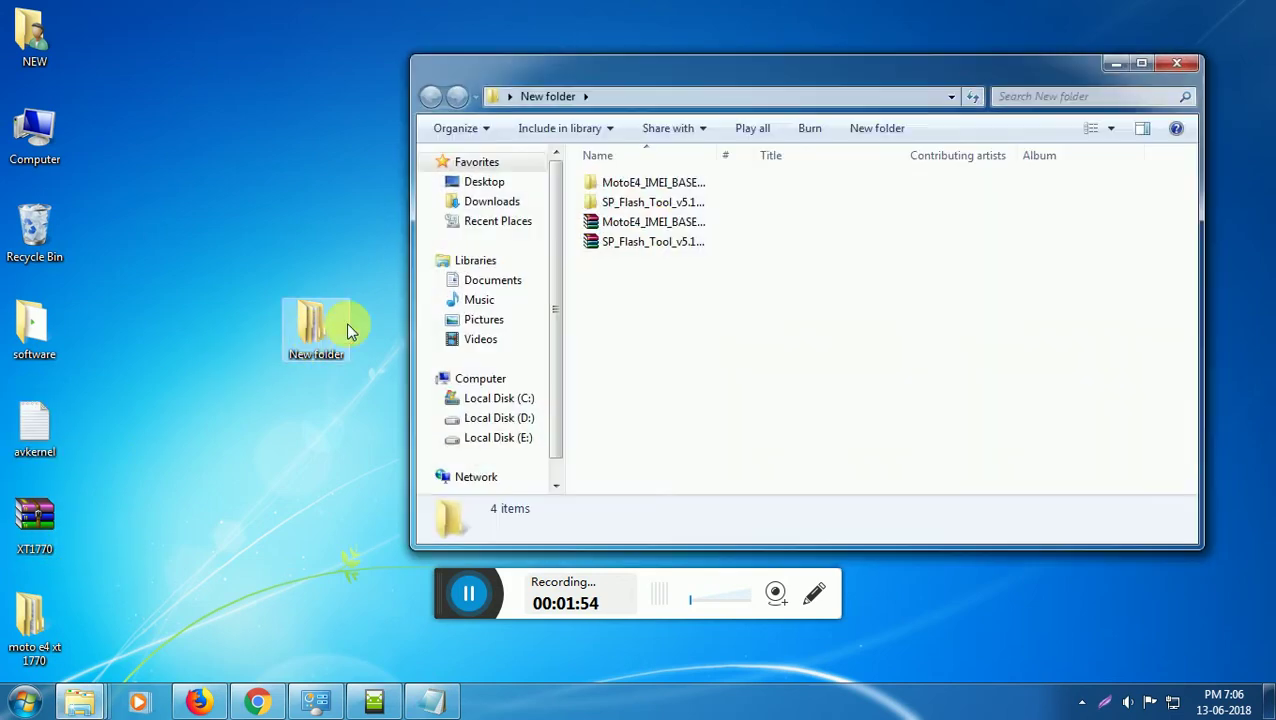
{"action": "double_click", "coordinate": [627, 184]}
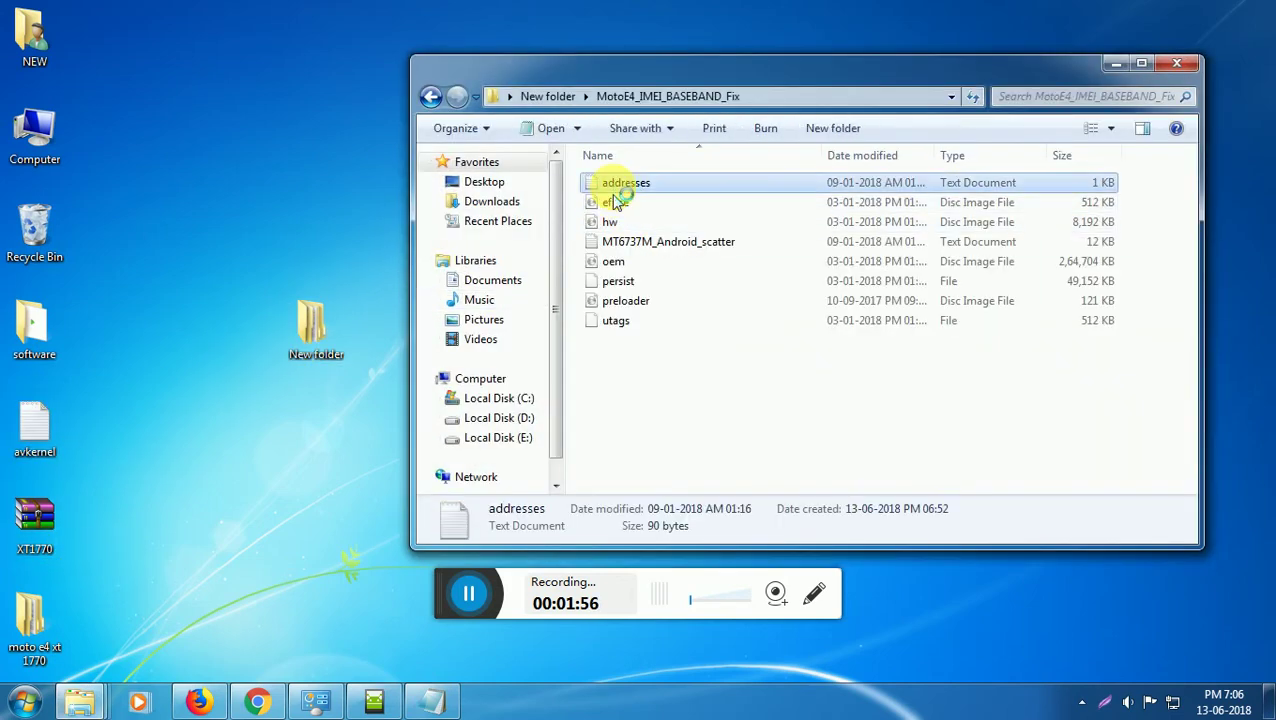
{"action": "left_click_drag", "start_coordinate": [645, 262], "coordinate": [1074, 133]}
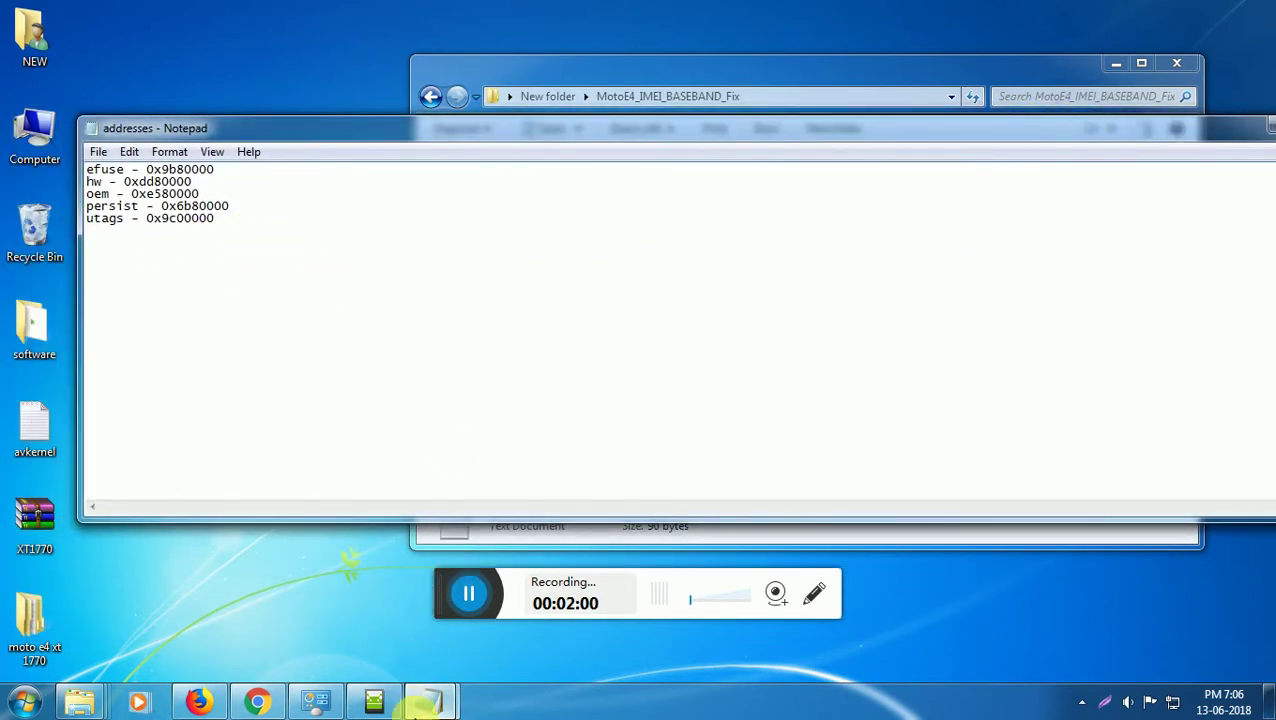
{"action": "left_click", "coordinate": [370, 702]}
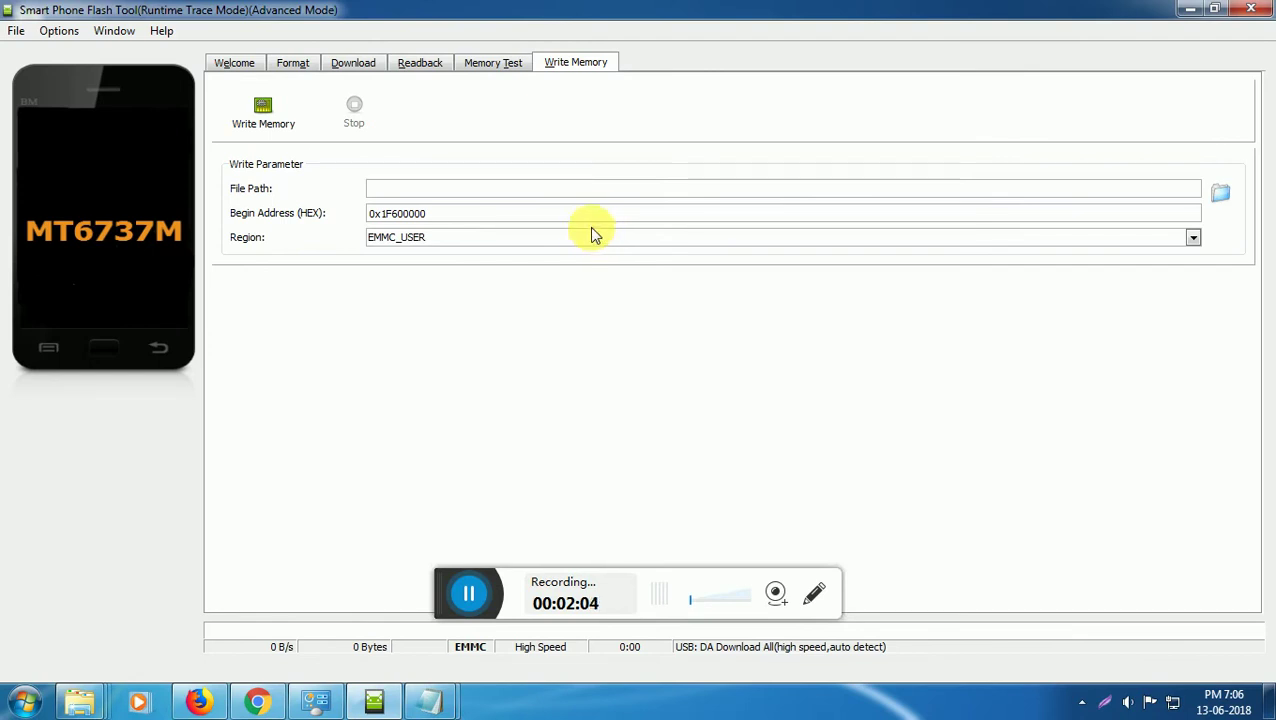
{"action": "left_click", "coordinate": [1220, 195]}
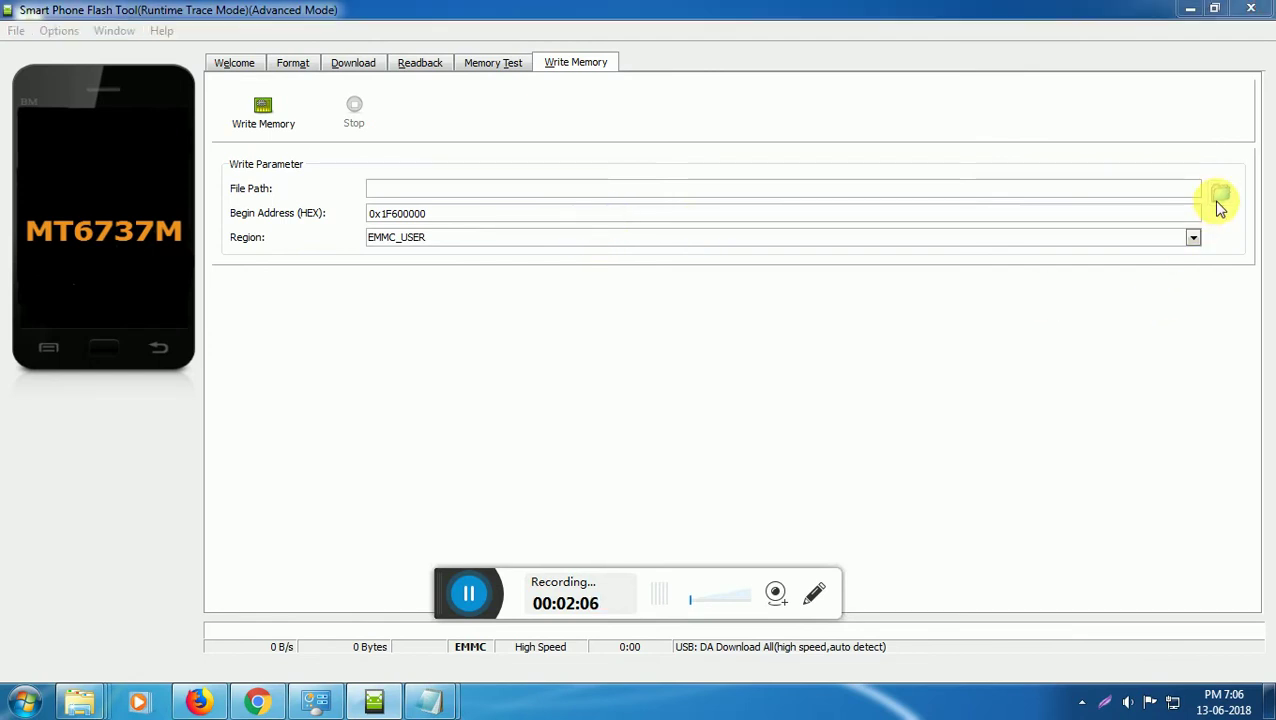
{"action": "left_click", "coordinate": [98, 154]}
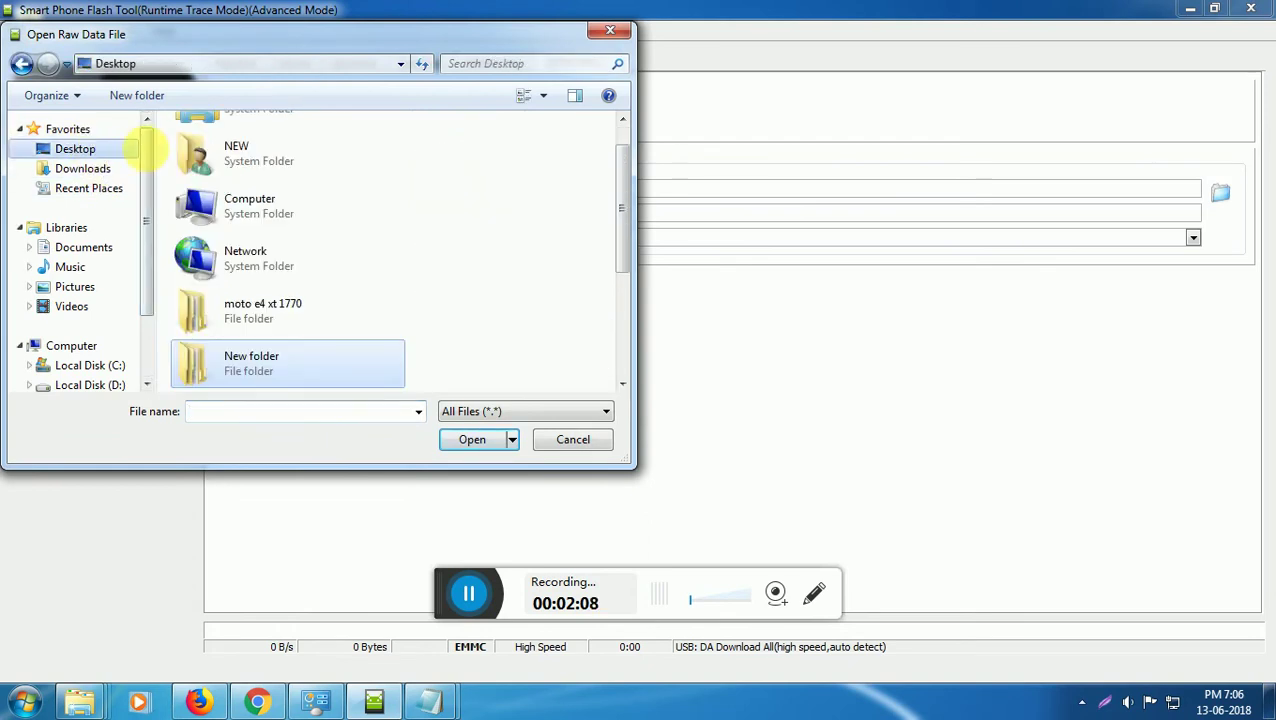
{"action": "double_click", "coordinate": [425, 384]}
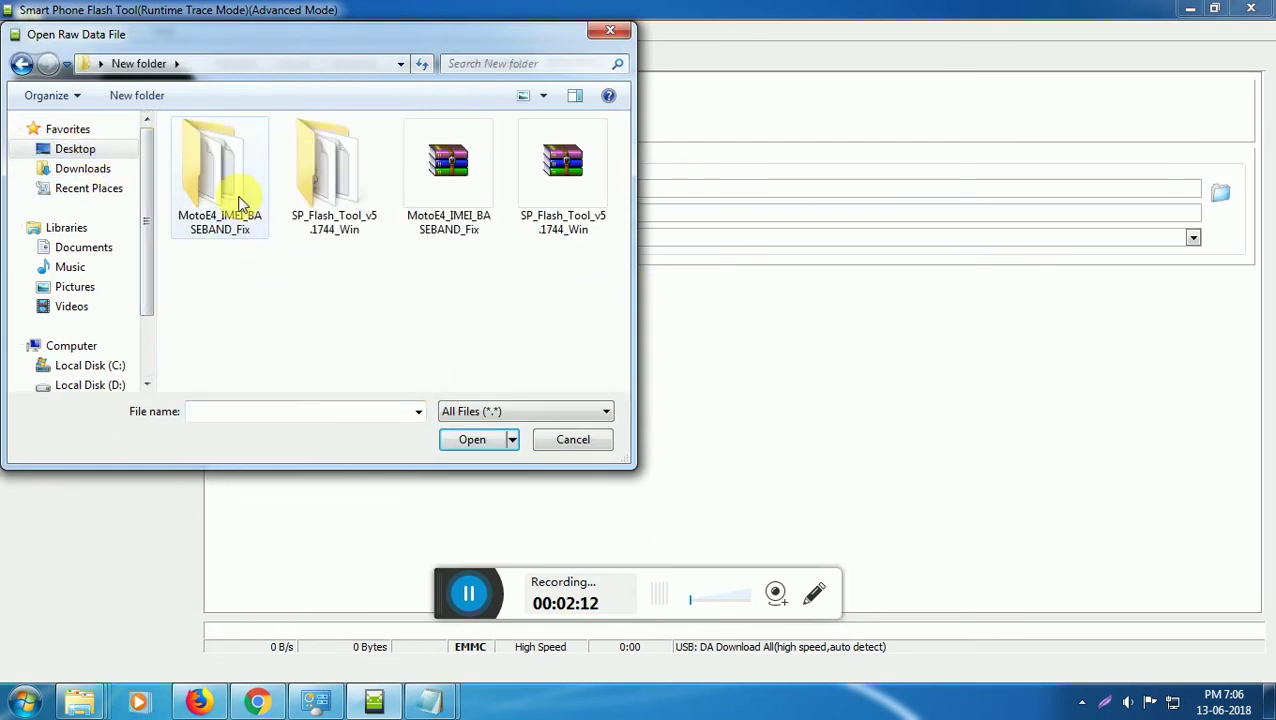
{"action": "double_click", "coordinate": [236, 198]}
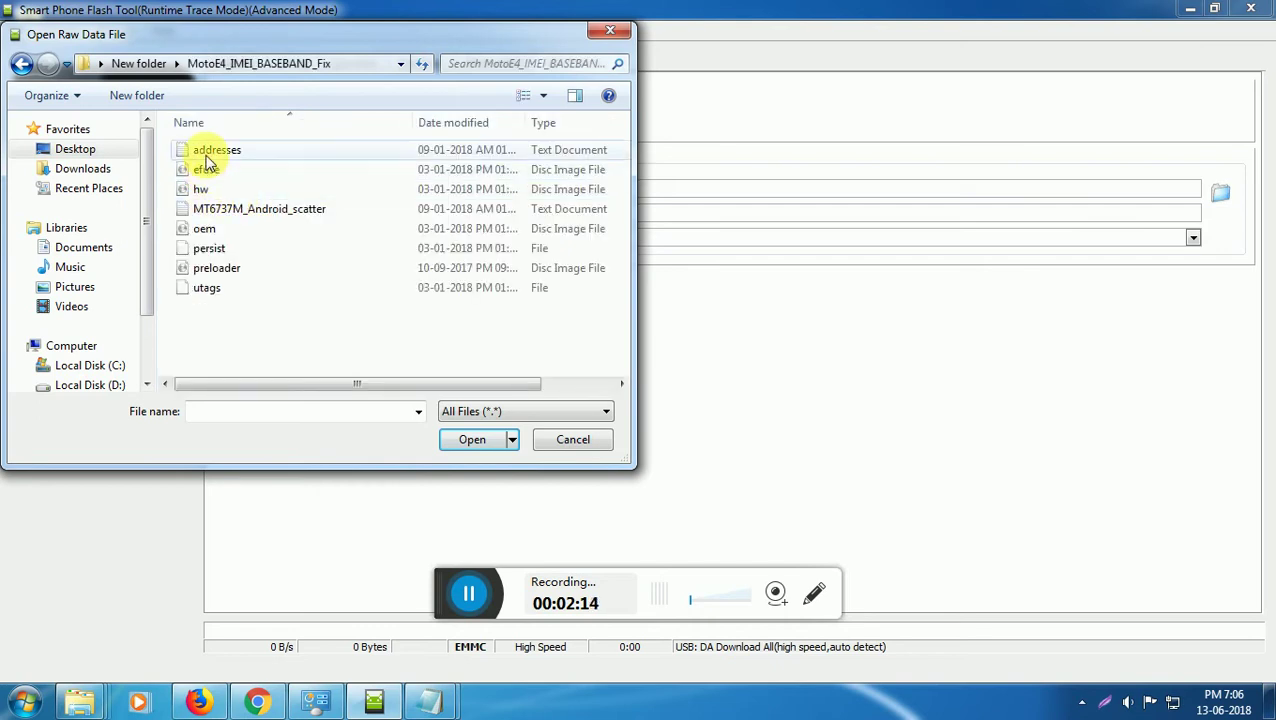
Step: Copy the efuse address 0x9b80000 from the addresses notes, minimize them and cancel the open raw data file selection
{"action": "mouse_move", "coordinate": [430, 698]}
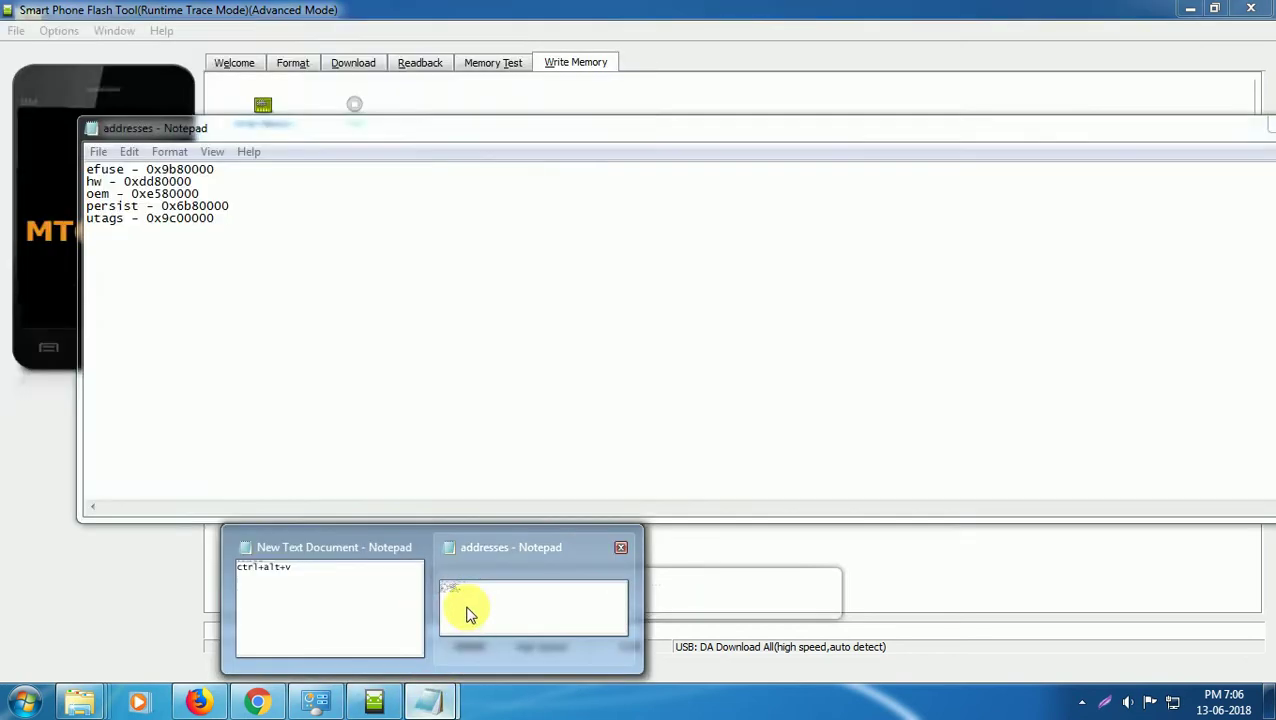
{"action": "left_click", "coordinate": [486, 601]}
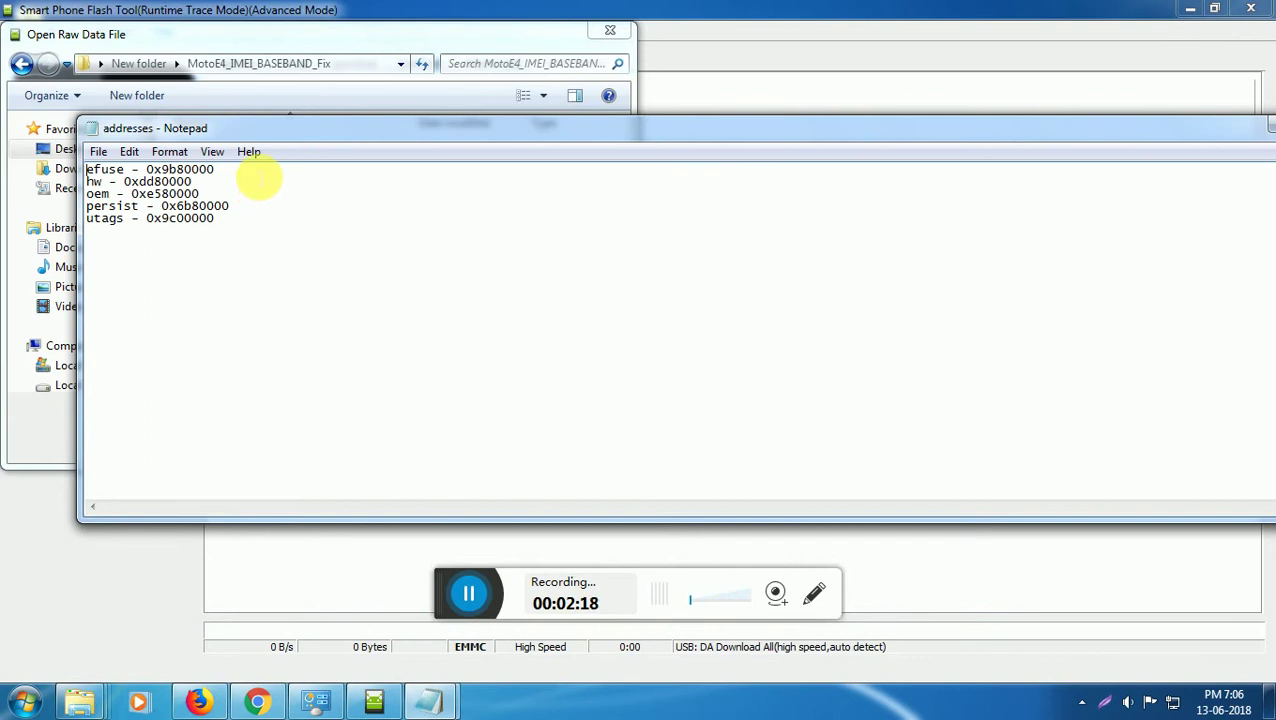
{"action": "left_click_drag", "start_coordinate": [214, 170], "coordinate": [146, 168]}
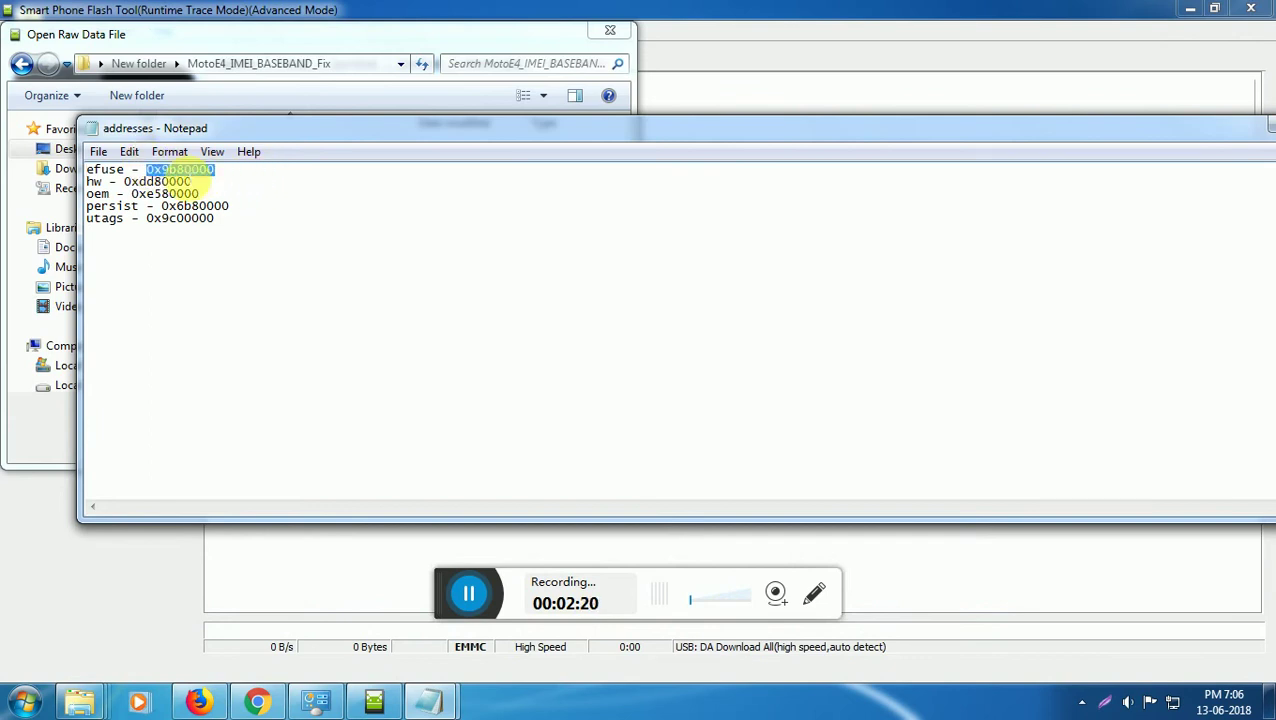
{"action": "right_click", "coordinate": [181, 172]}
{"action": "left_click", "coordinate": [225, 233]}
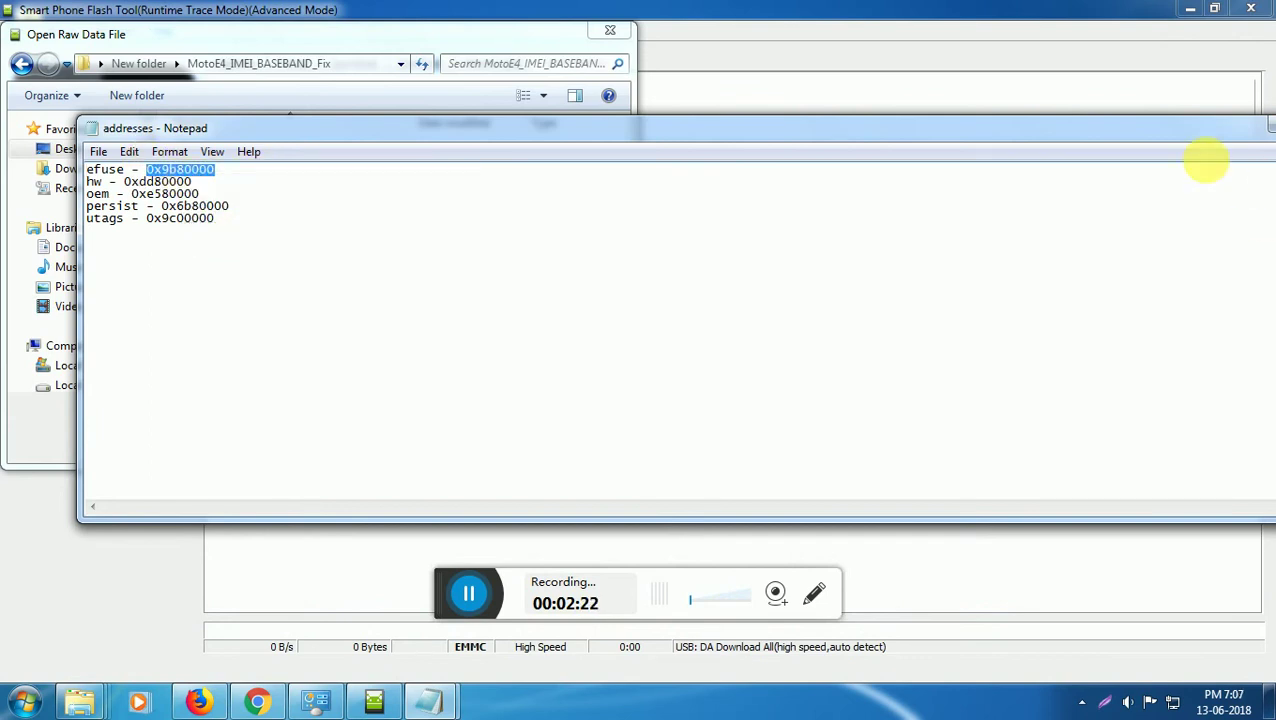
{"action": "left_click_drag", "start_coordinate": [1156, 137], "coordinate": [1199, 171]}
{"action": "left_click", "coordinate": [1199, 171]}
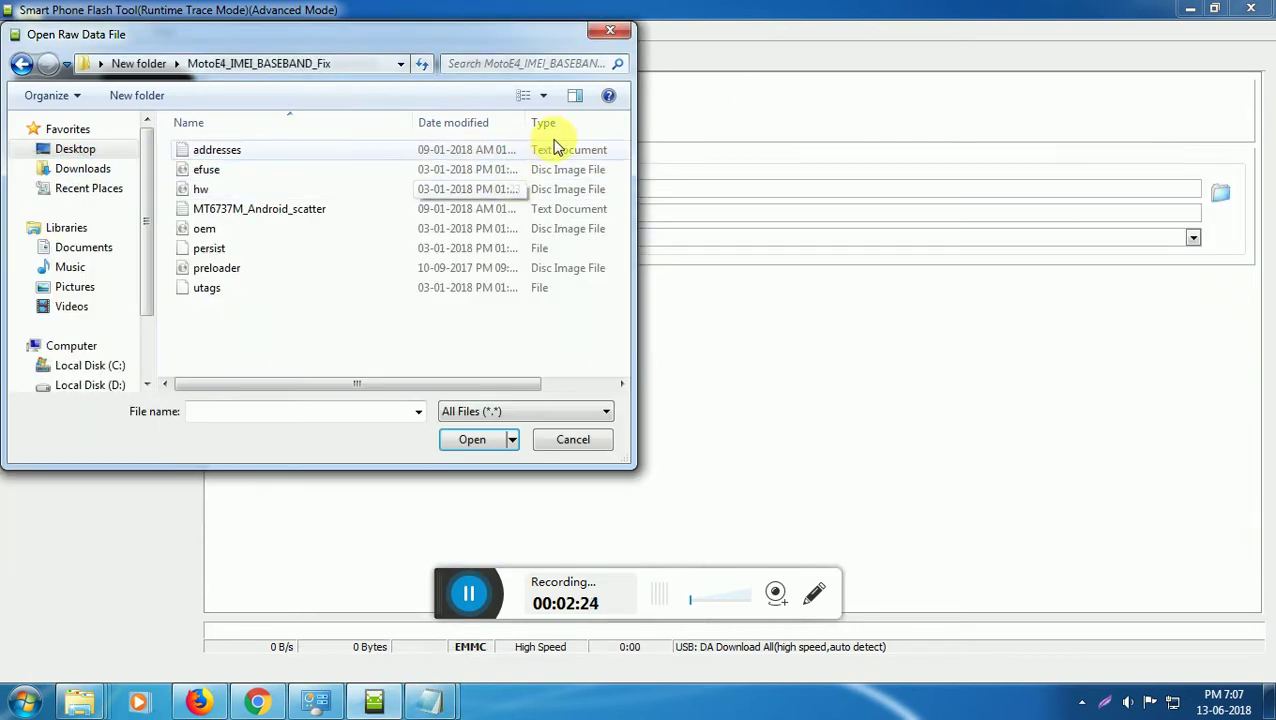
{"action": "left_click", "coordinate": [616, 32]}
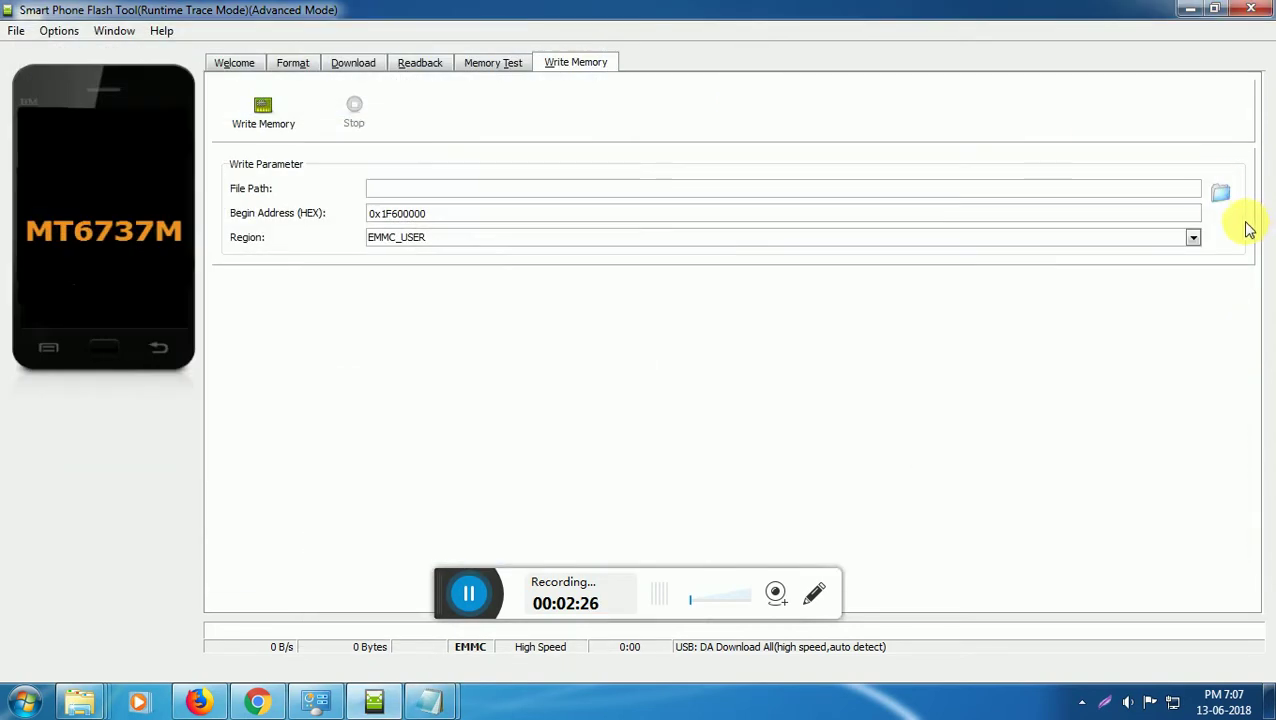
Step: Load the efuse image from the desktop's New folder\MotoE4_IMEI_BASEBAND_Fix as the Write Memory file
{"action": "left_click", "coordinate": [1220, 193]}
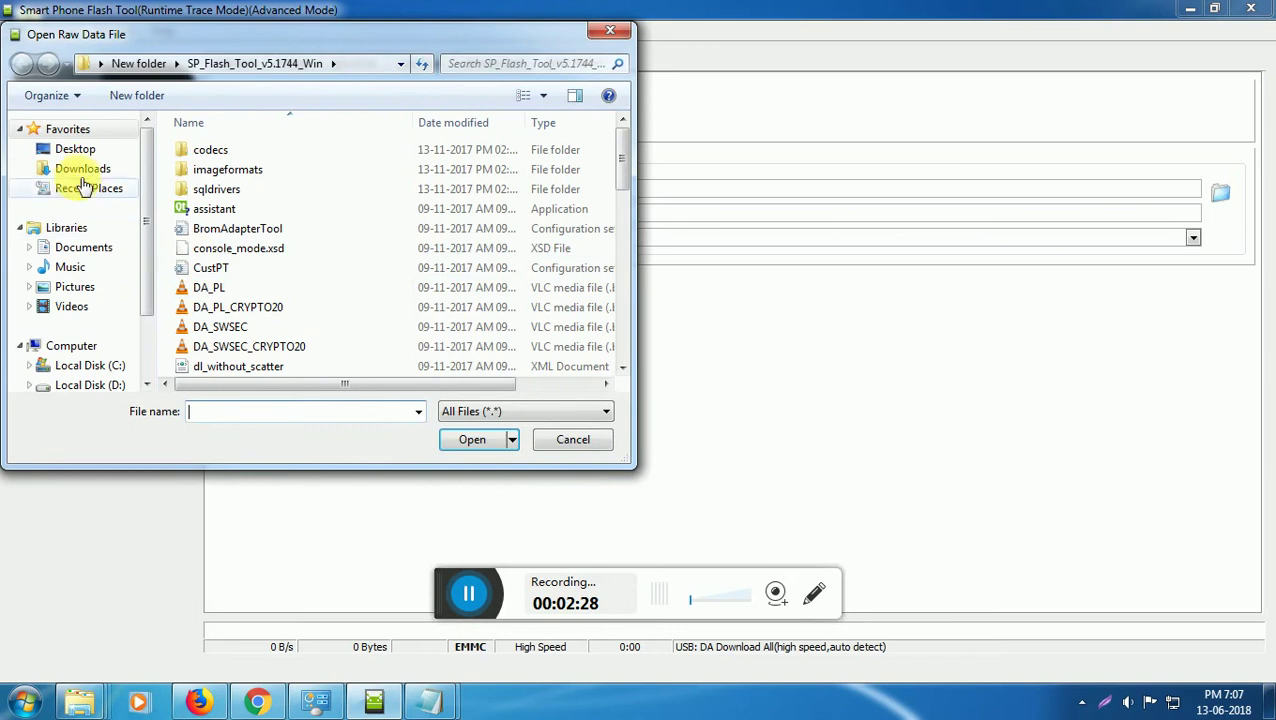
{"action": "left_click", "coordinate": [78, 150]}
{"action": "double_click", "coordinate": [251, 355]}
{"action": "left_click", "coordinate": [228, 188]}
{"action": "double_click", "coordinate": [228, 188]}
{"action": "left_click", "coordinate": [208, 170]}
{"action": "left_click", "coordinate": [451, 439]}
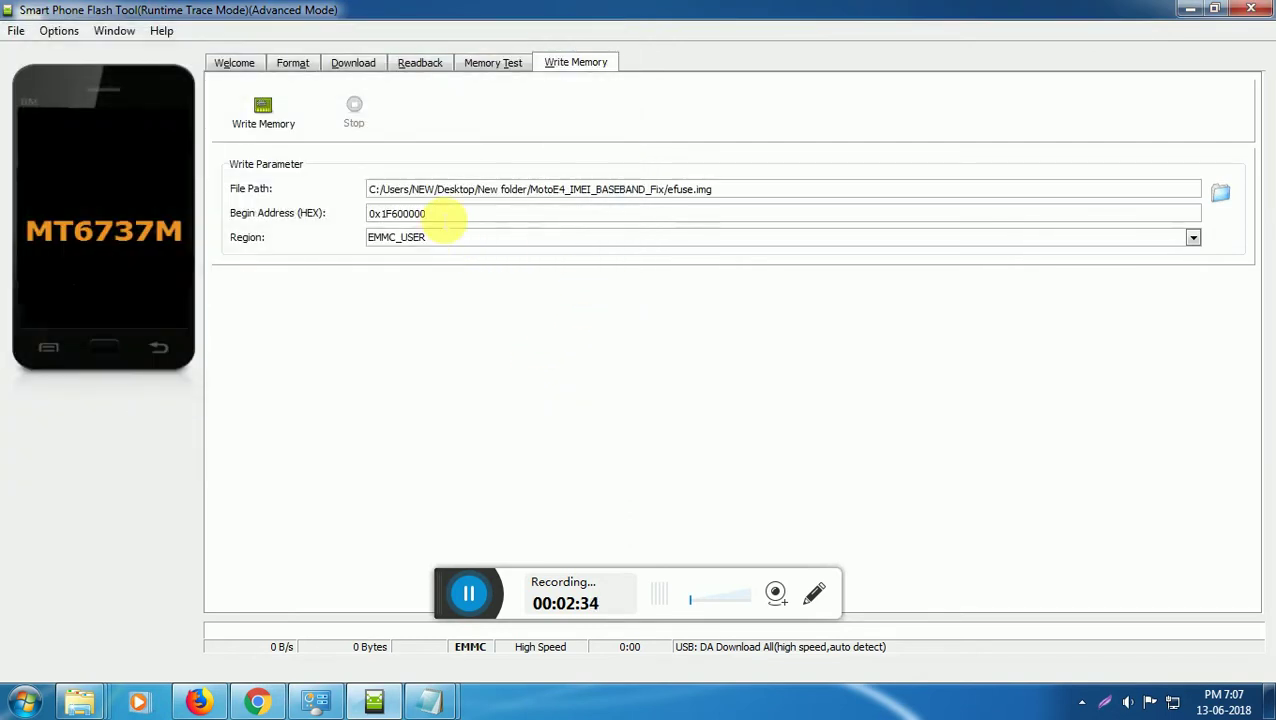
Step: Replace the Write Memory begin address with the copied efuse address 0x9b80000
{"action": "left_click_drag", "start_coordinate": [430, 214], "coordinate": [338, 218]}
{"action": "key", "text": "Delete"}
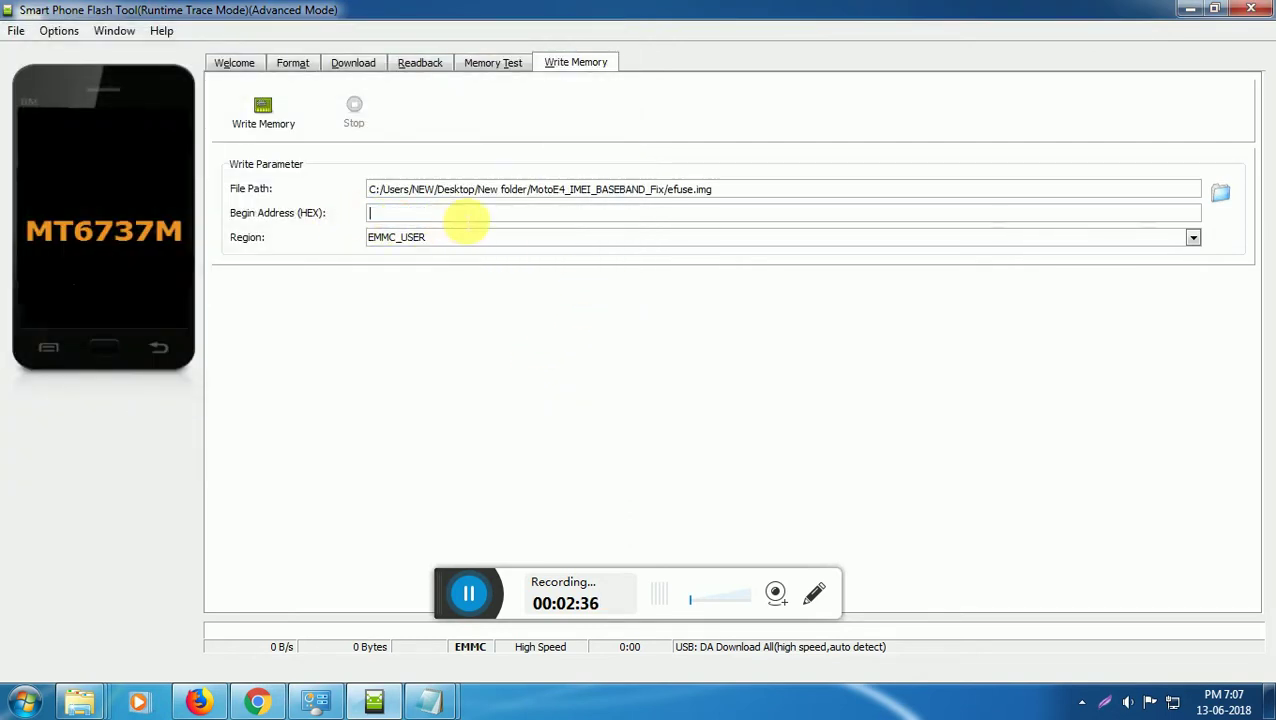
{"action": "right_click", "coordinate": [458, 214]}
{"action": "left_click", "coordinate": [505, 304]}
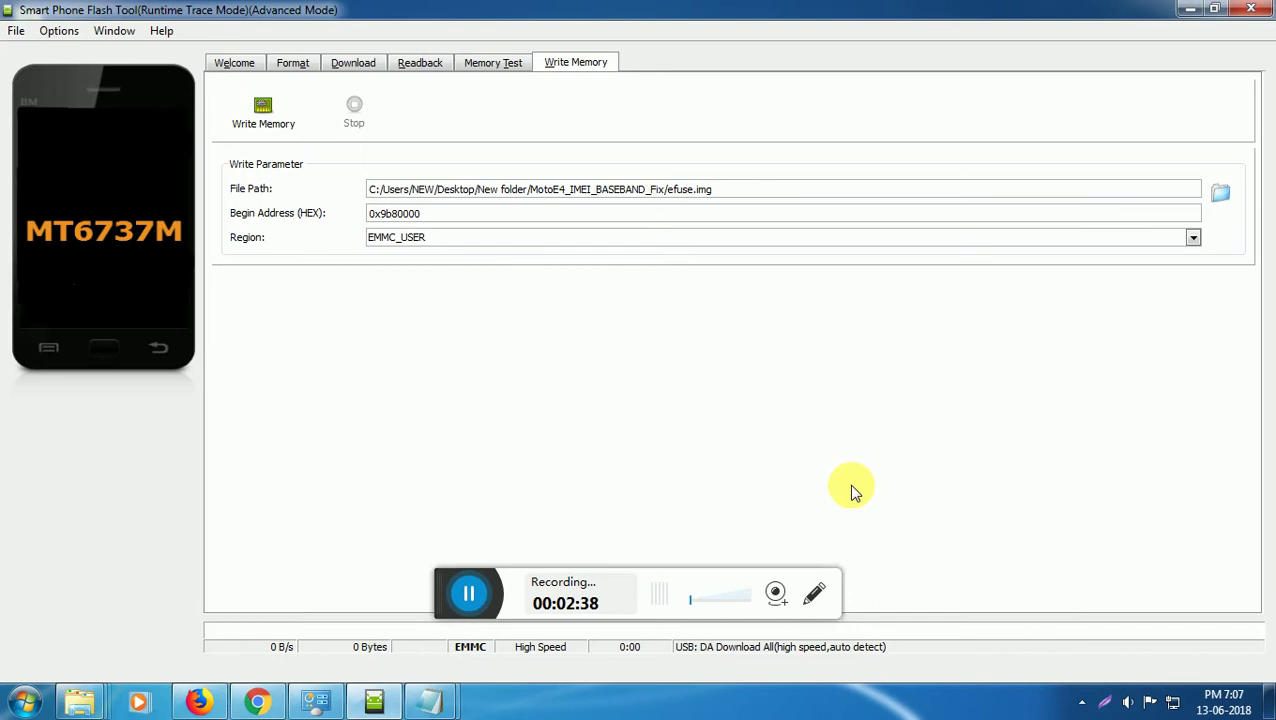
Step: Write the efuse image to the phone's memory, dismissing errors and retrying until it completes, and close the completion message
{"action": "left_click", "coordinate": [254, 126]}
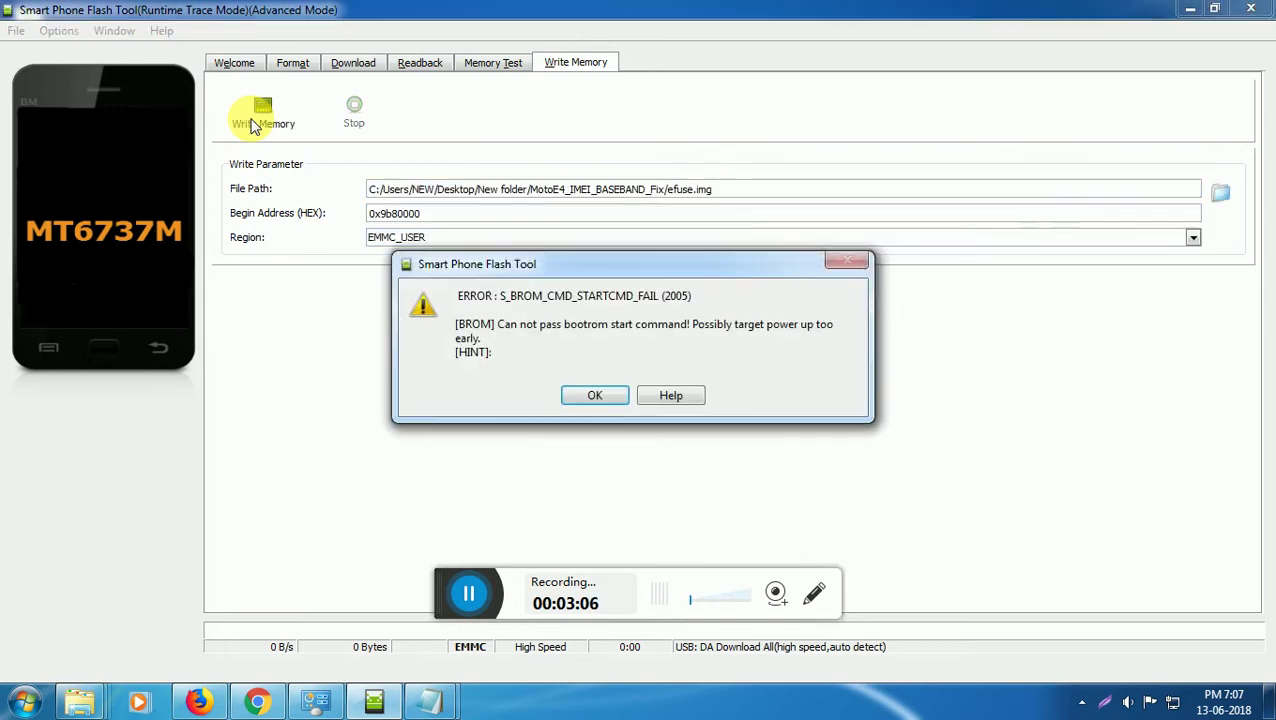
{"action": "left_click", "coordinate": [596, 395]}
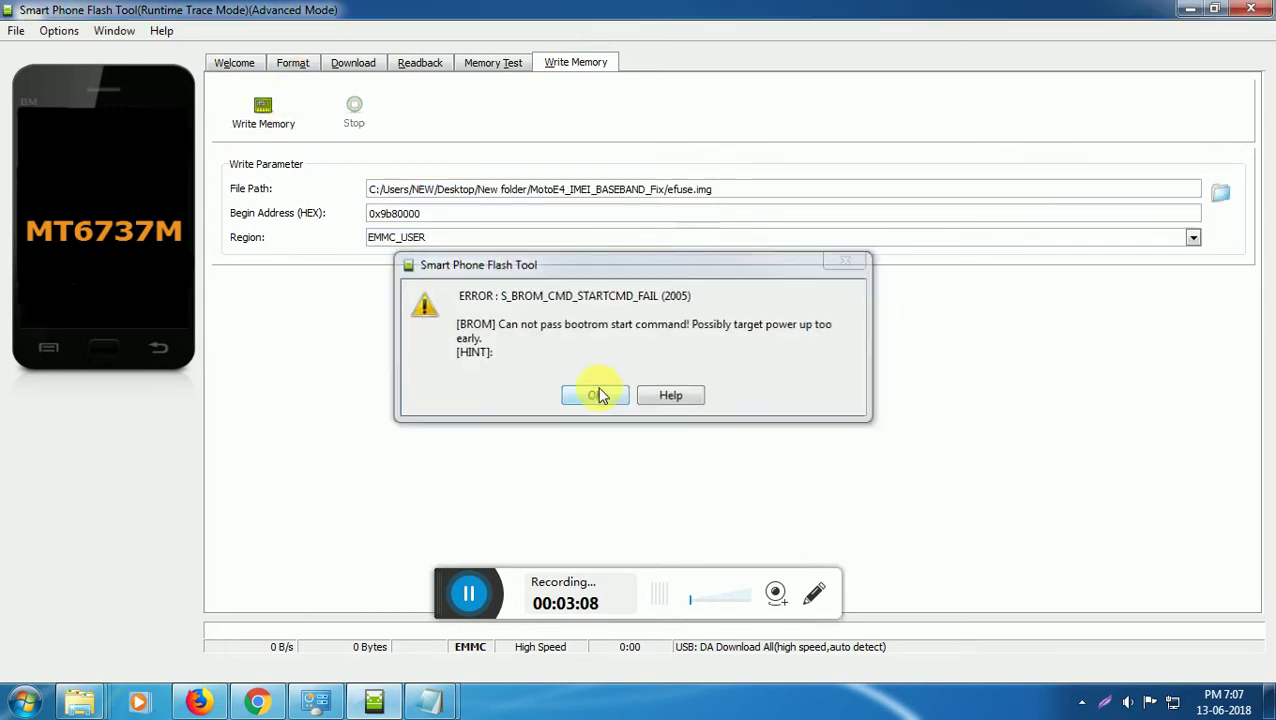
{"action": "left_click", "coordinate": [265, 127]}
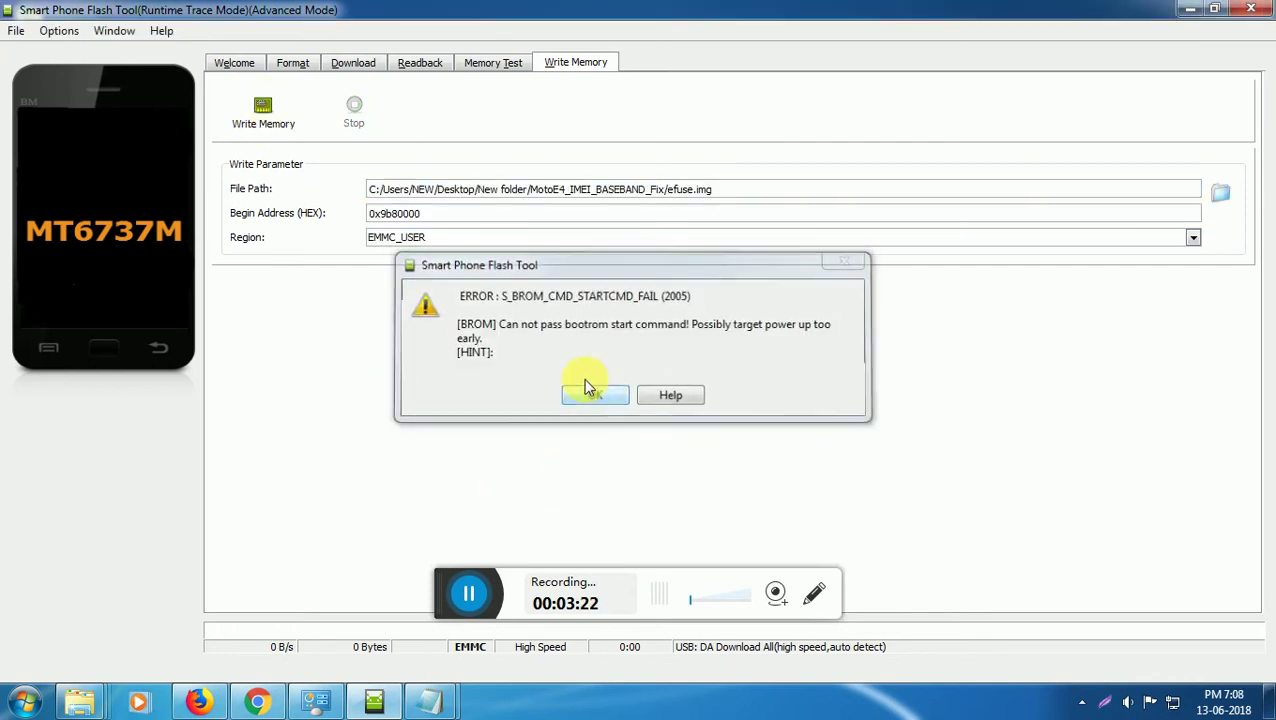
{"action": "left_click", "coordinate": [595, 395]}
{"action": "left_click", "coordinate": [260, 115]}
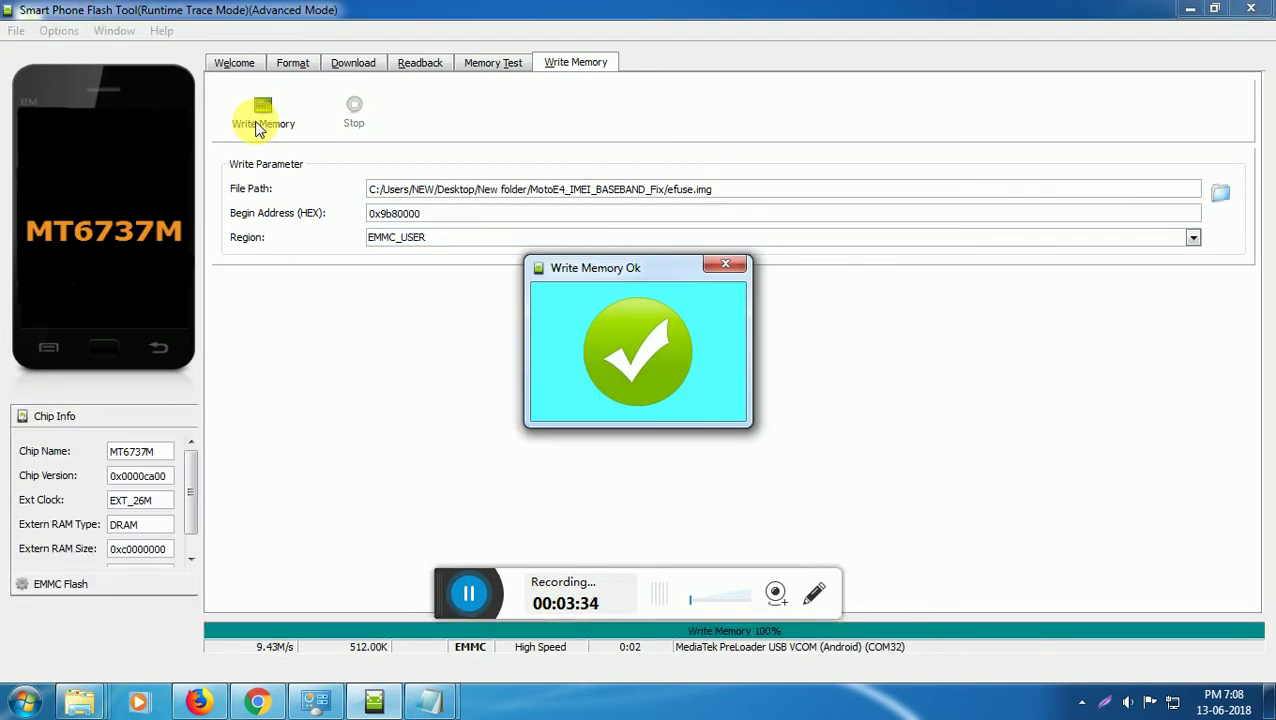
{"action": "left_click", "coordinate": [735, 265]}
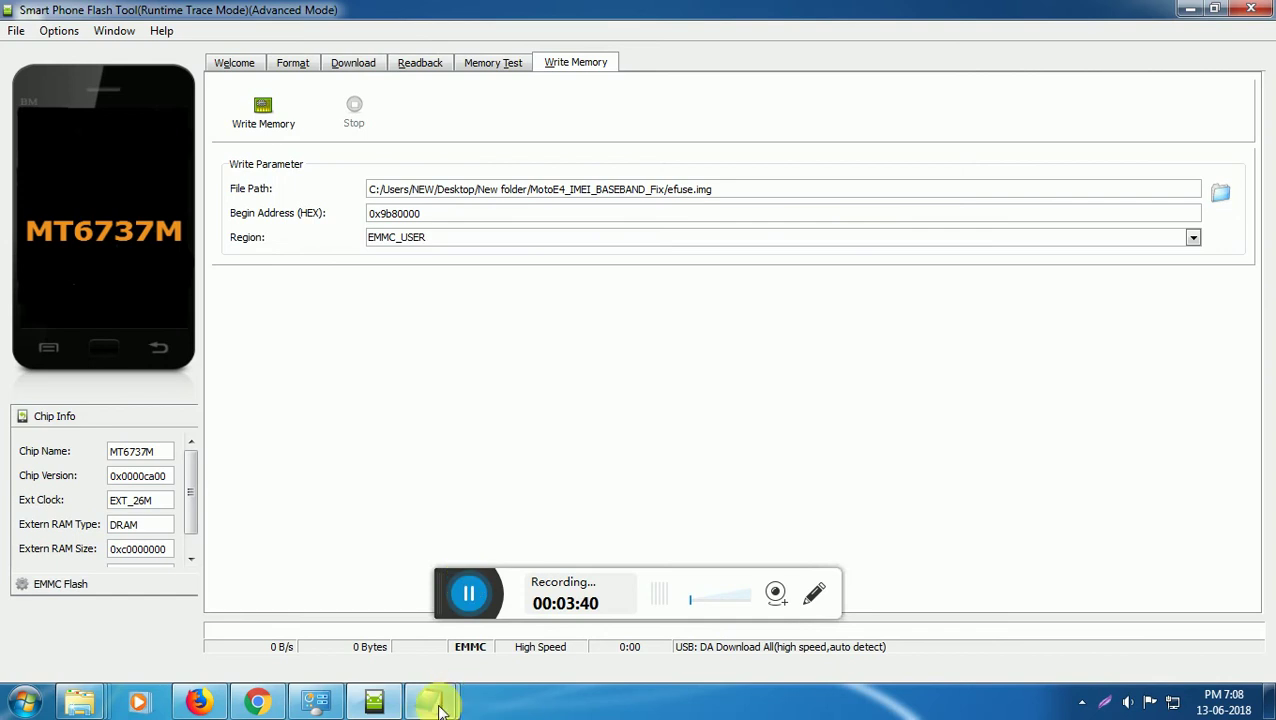
Step: Copy the hw address 0xdd80000 from the addresses notes in Notepad and return to Smart Phone Flash Tool
{"action": "mouse_move", "coordinate": [445, 707]}
{"action": "left_click", "coordinate": [524, 616]}
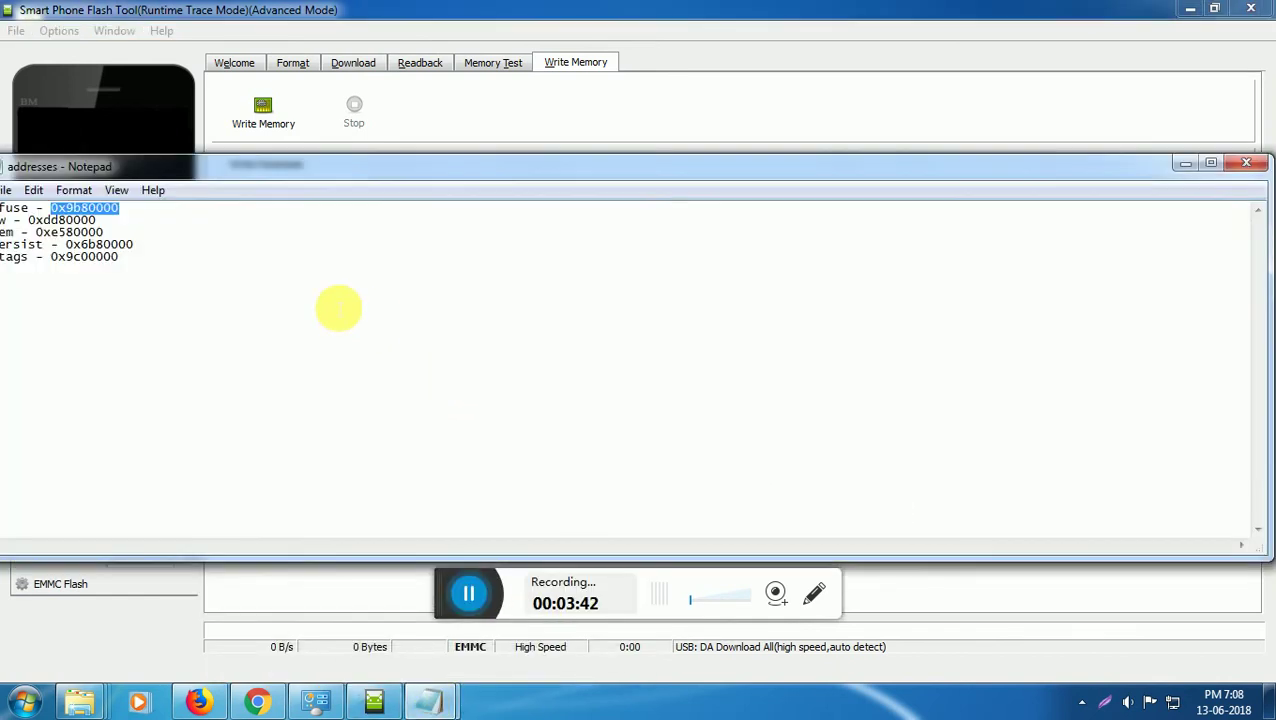
{"action": "left_click_drag", "start_coordinate": [242, 168], "coordinate": [380, 191]}
{"action": "left_click", "coordinate": [287, 255]}
{"action": "left_click_drag", "start_coordinate": [235, 243], "coordinate": [176, 243]}
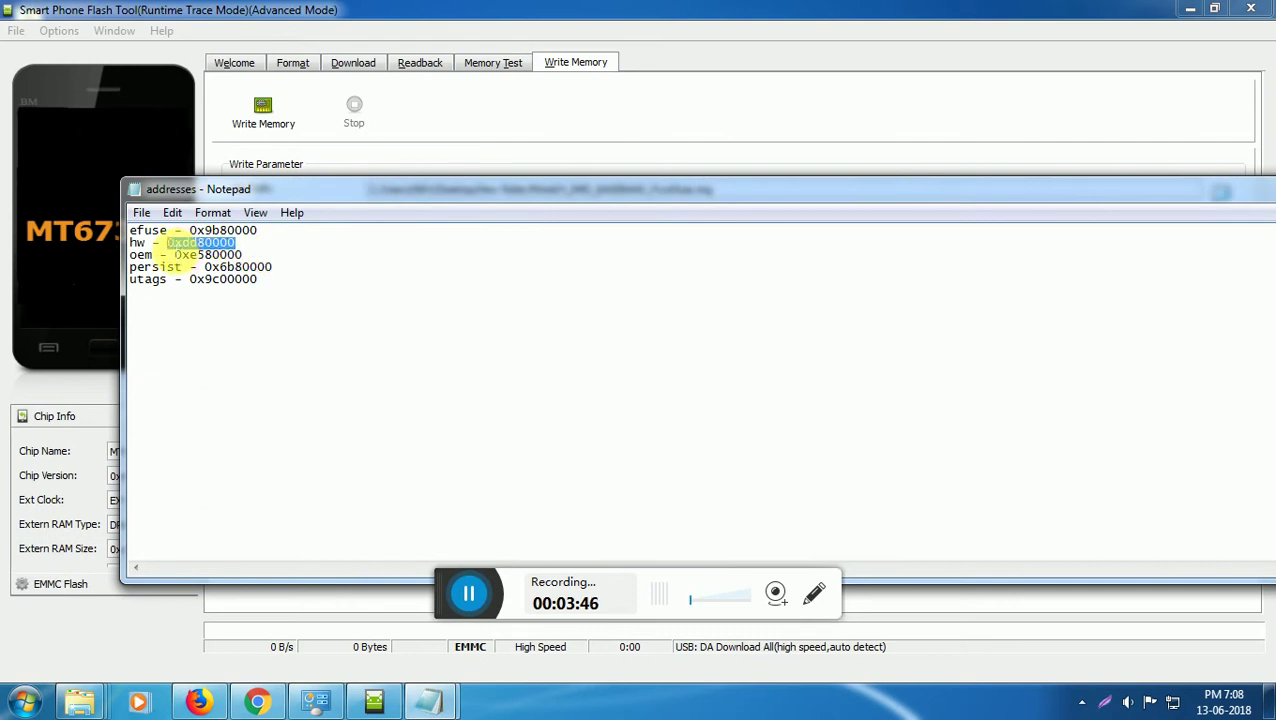
{"action": "right_click", "coordinate": [180, 243]}
{"action": "left_click", "coordinate": [228, 305]}
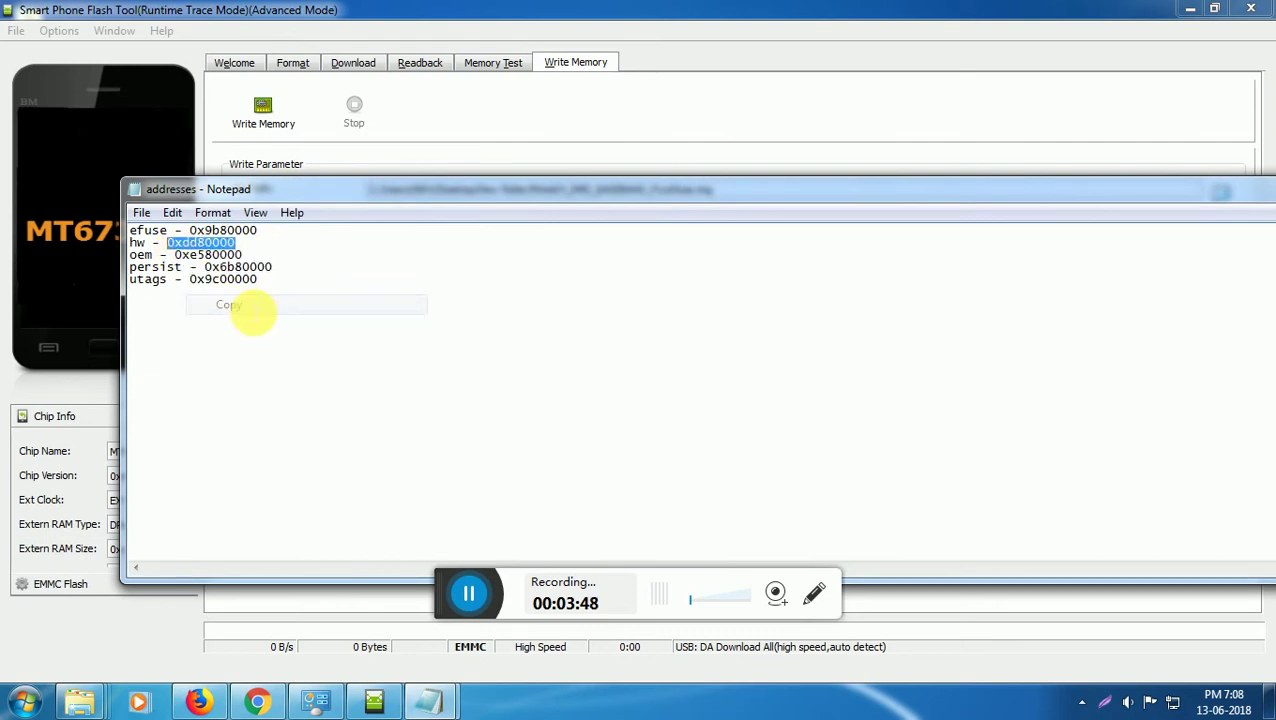
{"action": "left_click_drag", "start_coordinate": [1153, 200], "coordinate": [956, 231]}
{"action": "left_click", "coordinate": [1126, 217]}
Step: Load the hw image from the desktop's New folder\MotoE4_IMEI_BASEBAND_Fix as the Write Memory file
{"action": "left_click", "coordinate": [1220, 193]}
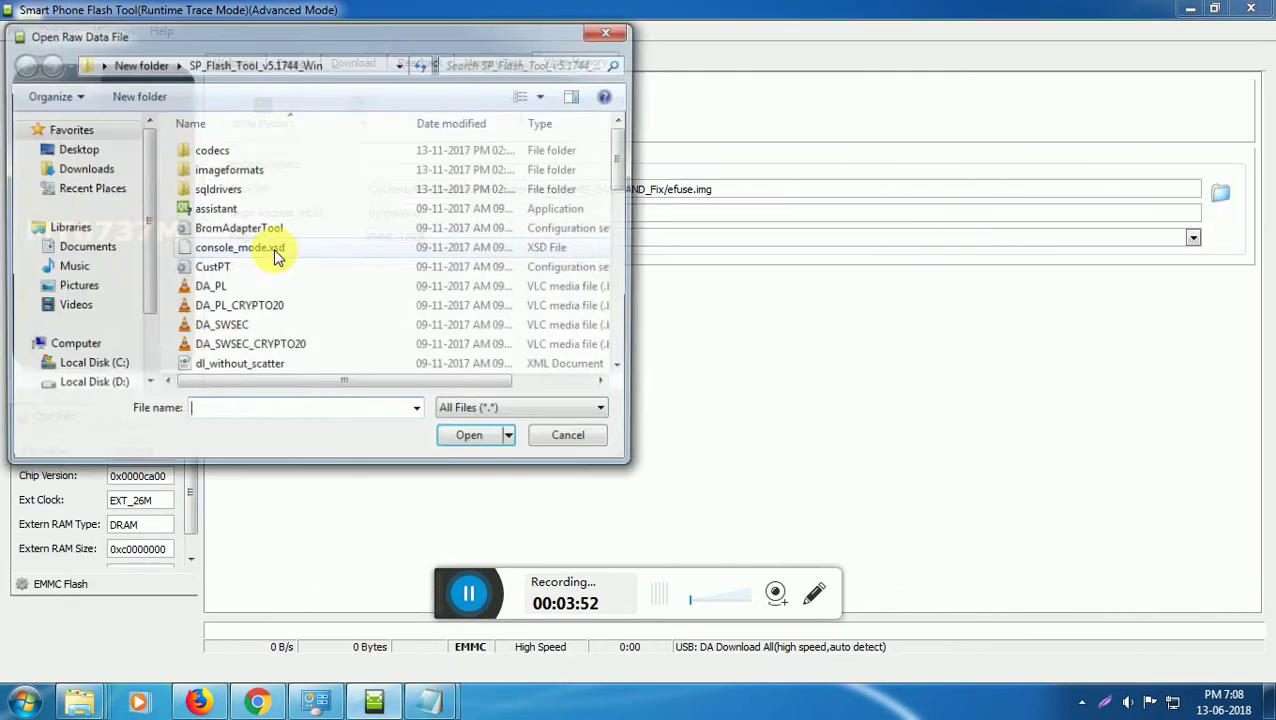
{"action": "left_click_drag", "start_coordinate": [624, 180], "coordinate": [614, 222]}
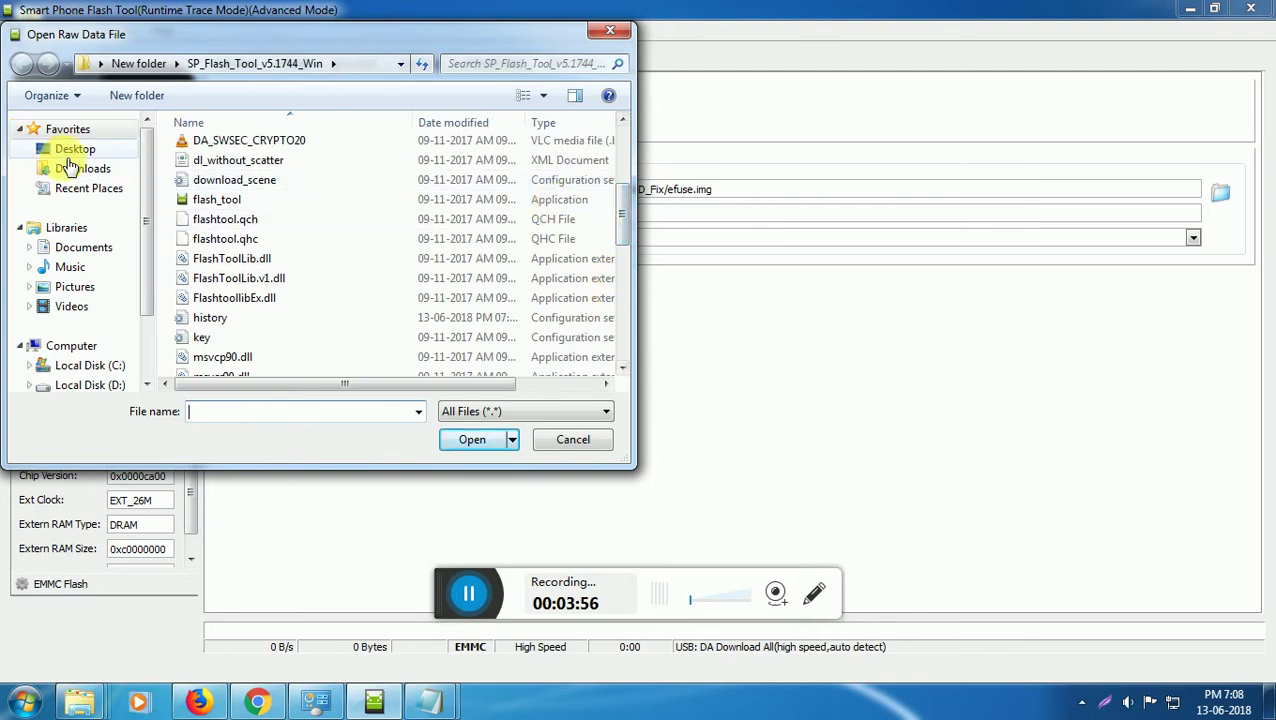
{"action": "left_click", "coordinate": [72, 150]}
{"action": "double_click", "coordinate": [262, 357]}
{"action": "double_click", "coordinate": [207, 193]}
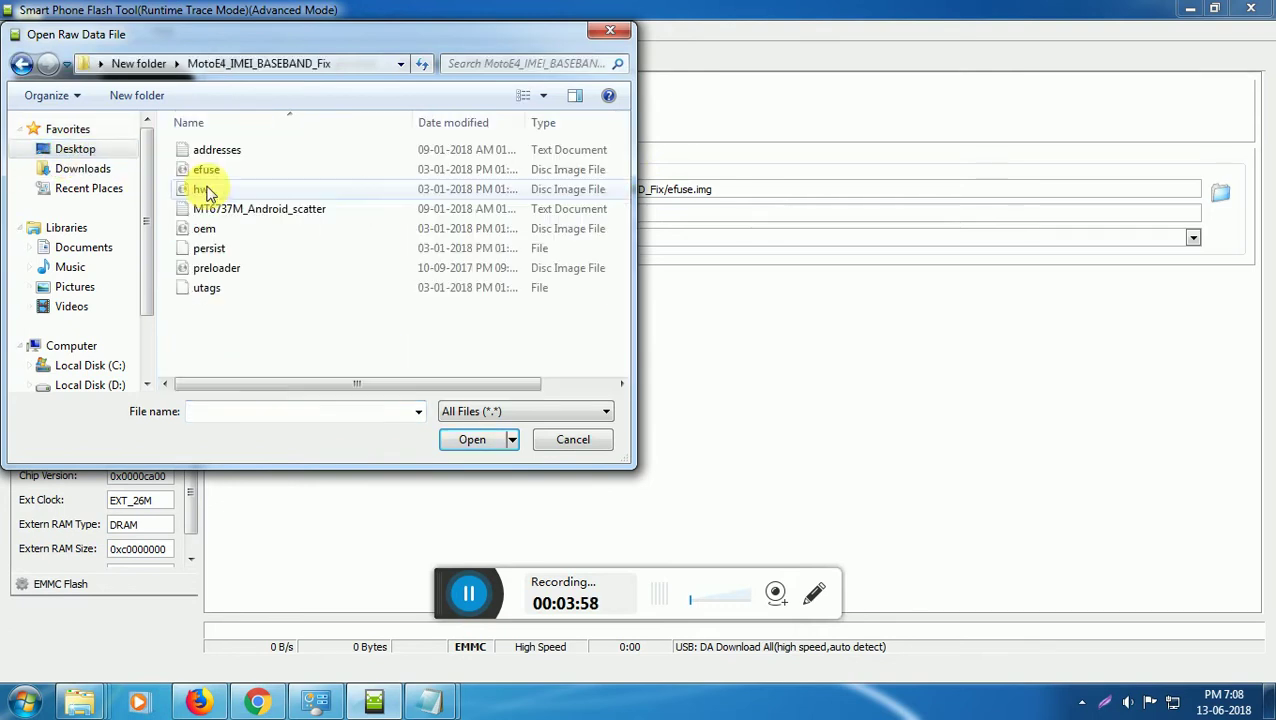
{"action": "left_click", "coordinate": [210, 189]}
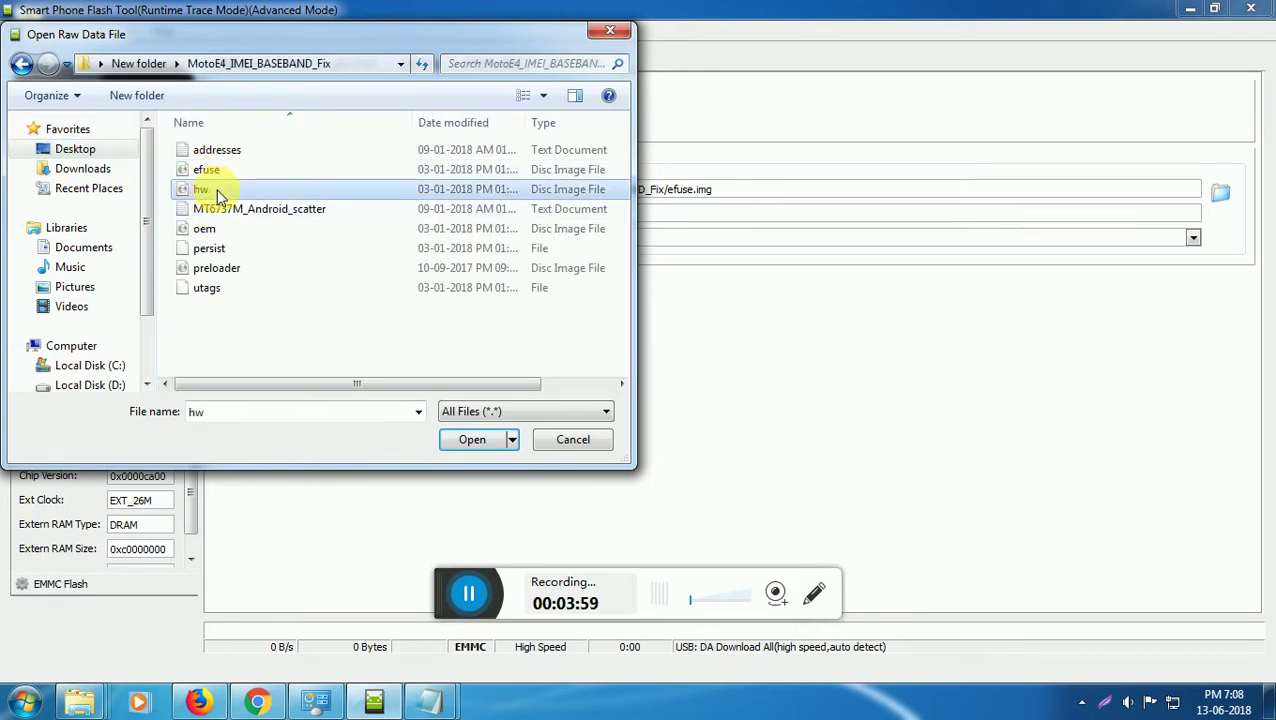
{"action": "left_click", "coordinate": [472, 439]}
Step: Set the begin address to 0xdd80000, write the hw image to the phone's memory and close the completion message
{"action": "left_click_drag", "start_coordinate": [424, 214], "coordinate": [355, 215]}
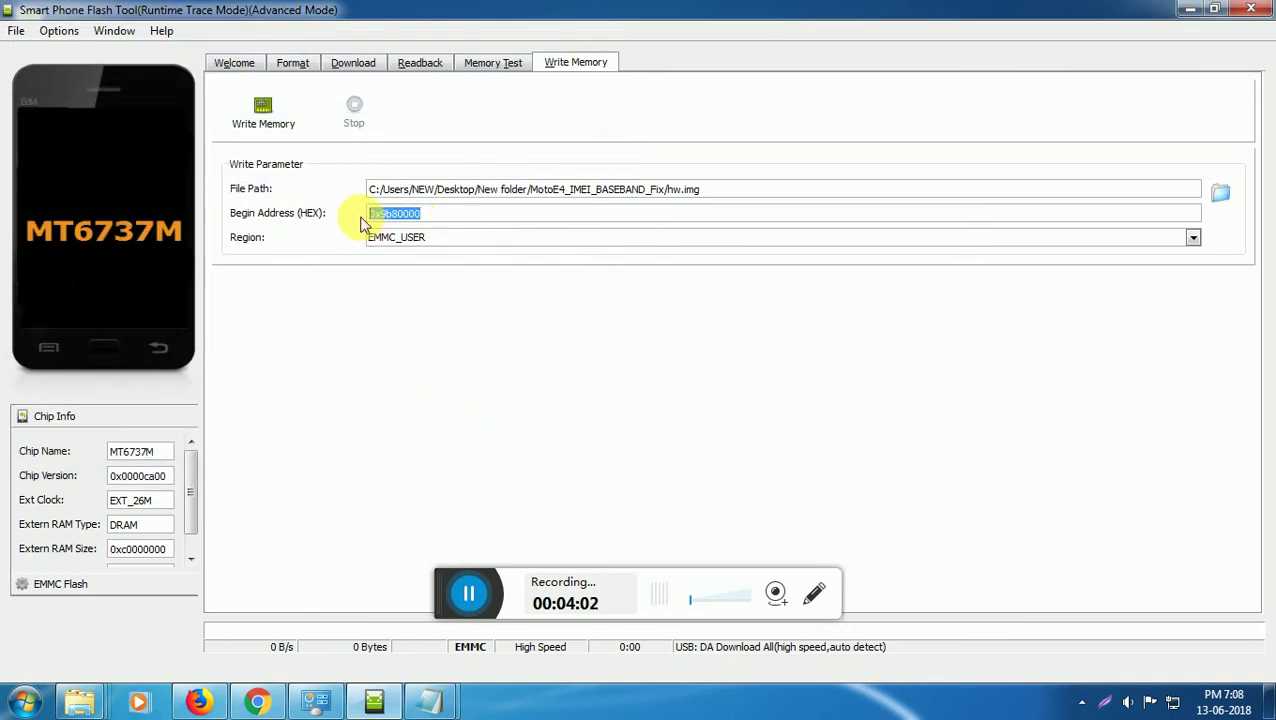
{"action": "key", "text": "BackSpace"}
{"action": "right_click", "coordinate": [421, 220]}
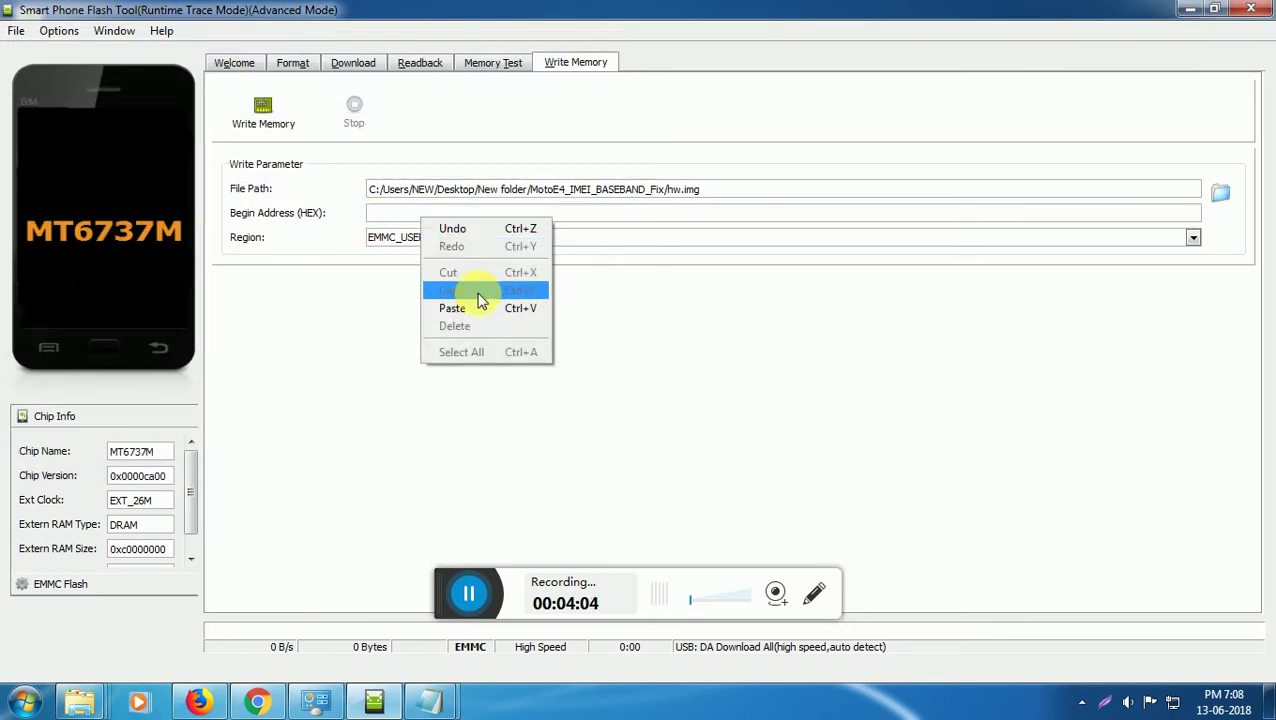
{"action": "left_click", "coordinate": [452, 308]}
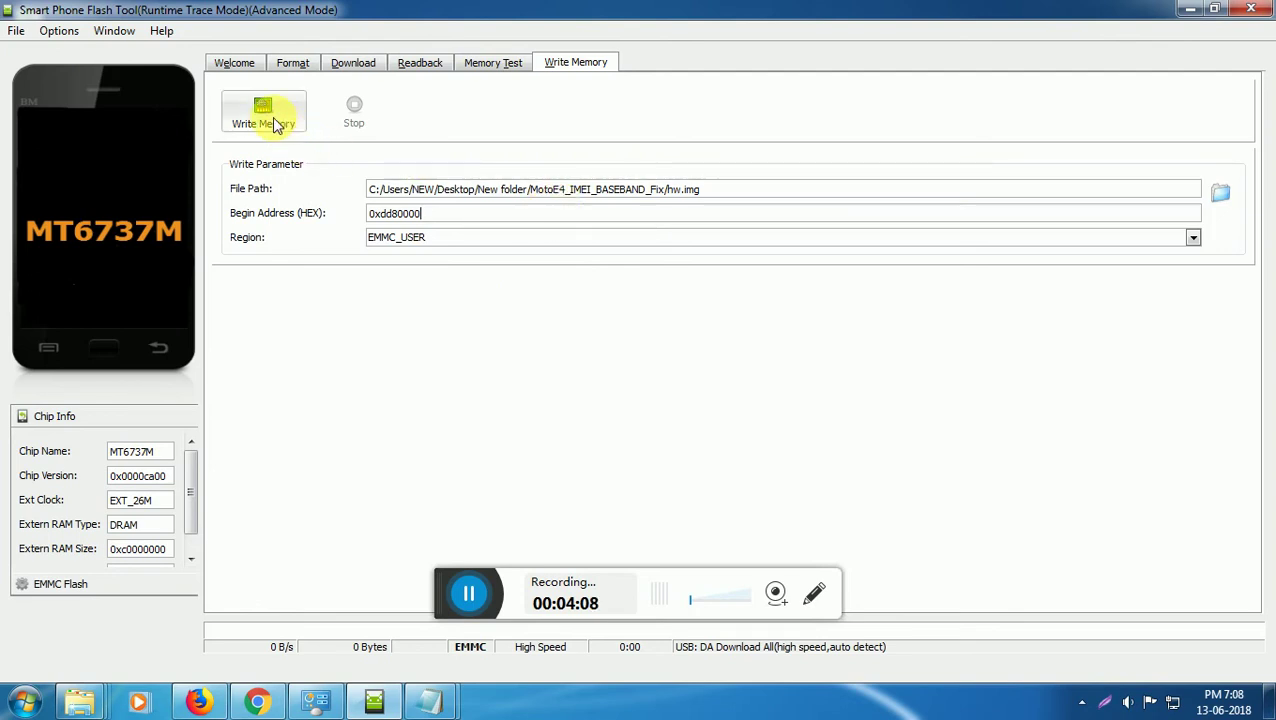
{"action": "left_click", "coordinate": [277, 122]}
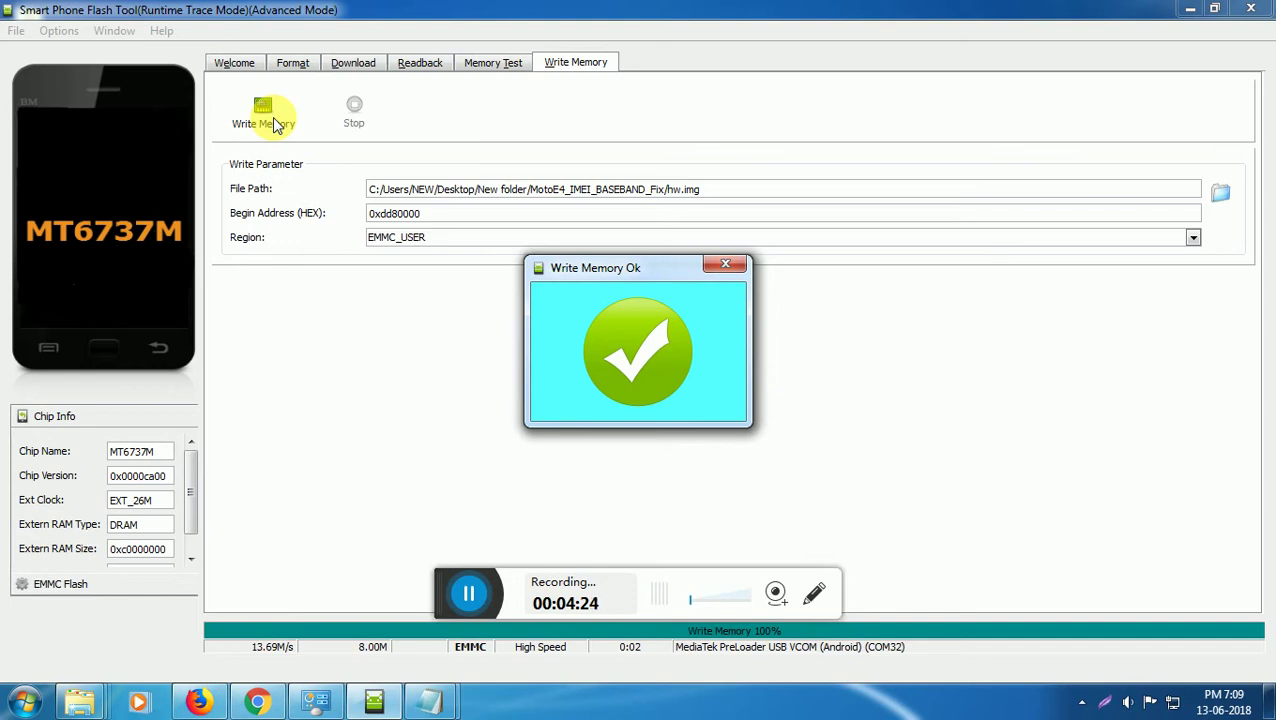
{"action": "left_click", "coordinate": [725, 264]}
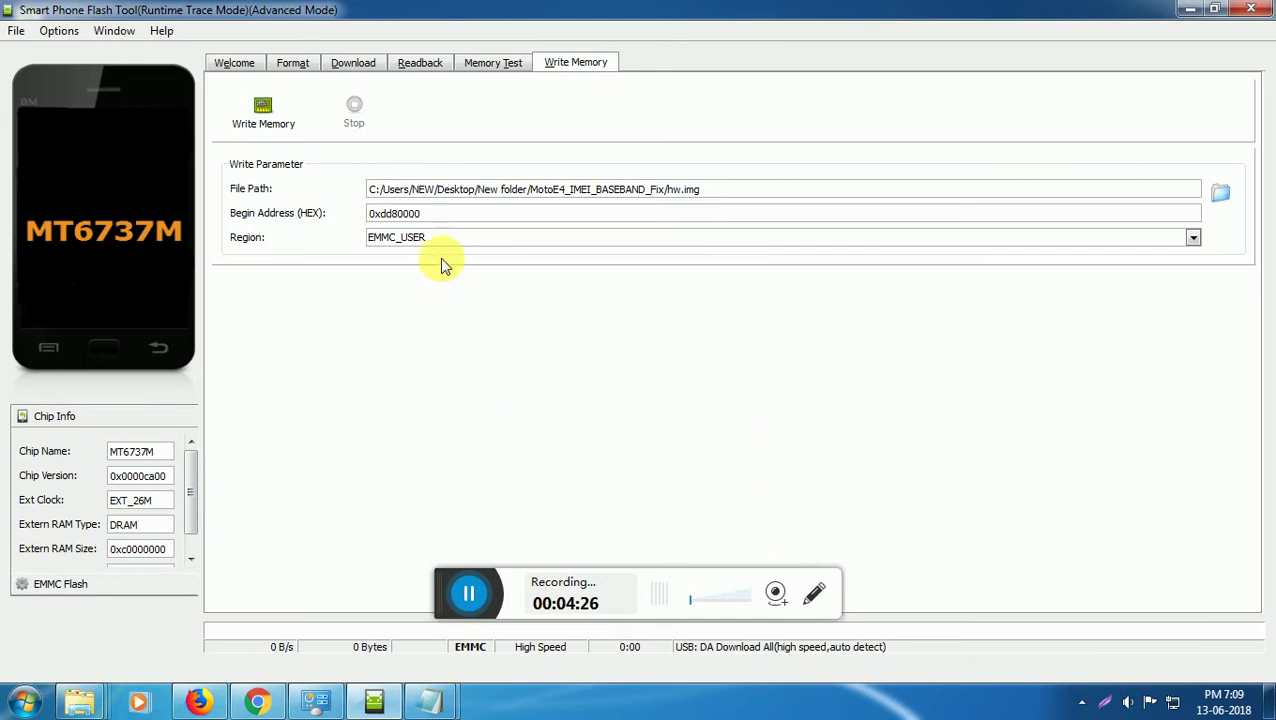
Step: Copy the oem address 0xe580000 from the addresses notes in Notepad and return to Smart Phone Flash Tool
{"action": "mouse_move", "coordinate": [428, 702]}
{"action": "left_click", "coordinate": [498, 620]}
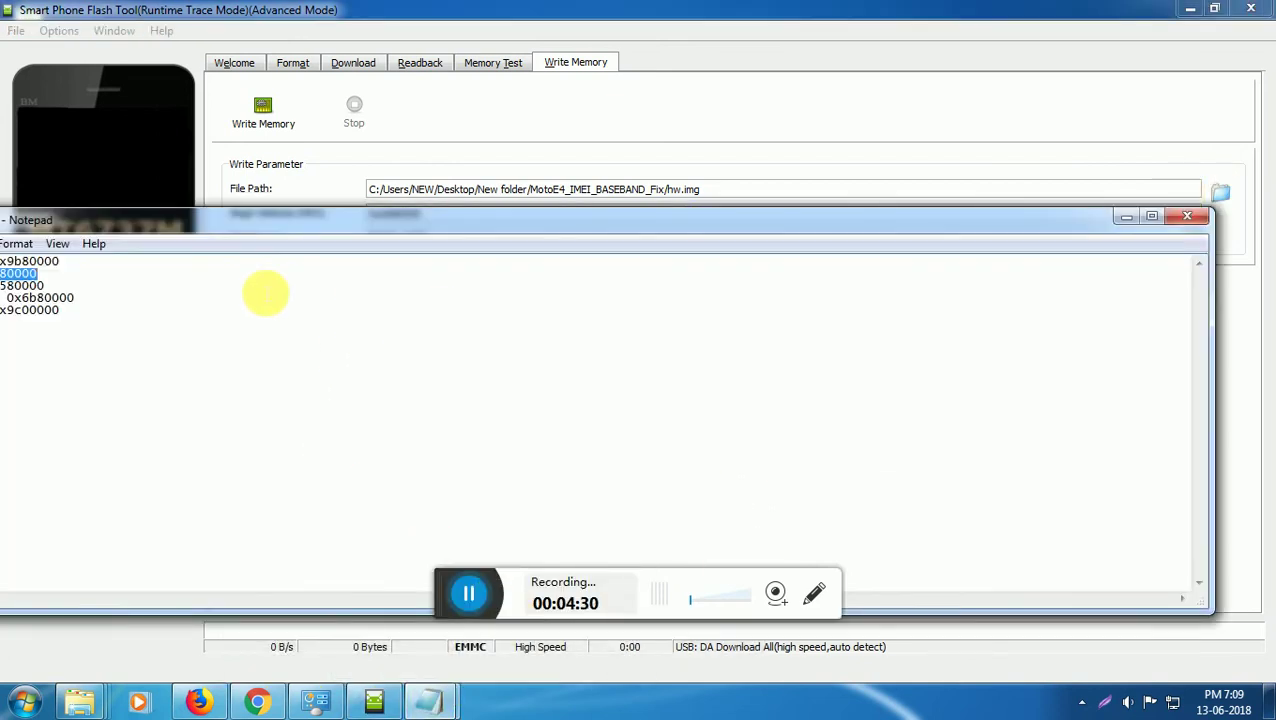
{"action": "left_click", "coordinate": [305, 321]}
{"action": "left_click_drag", "start_coordinate": [292, 310], "coordinate": [227, 310]}
{"action": "right_click", "coordinate": [240, 315]}
{"action": "left_click", "coordinate": [290, 378]}
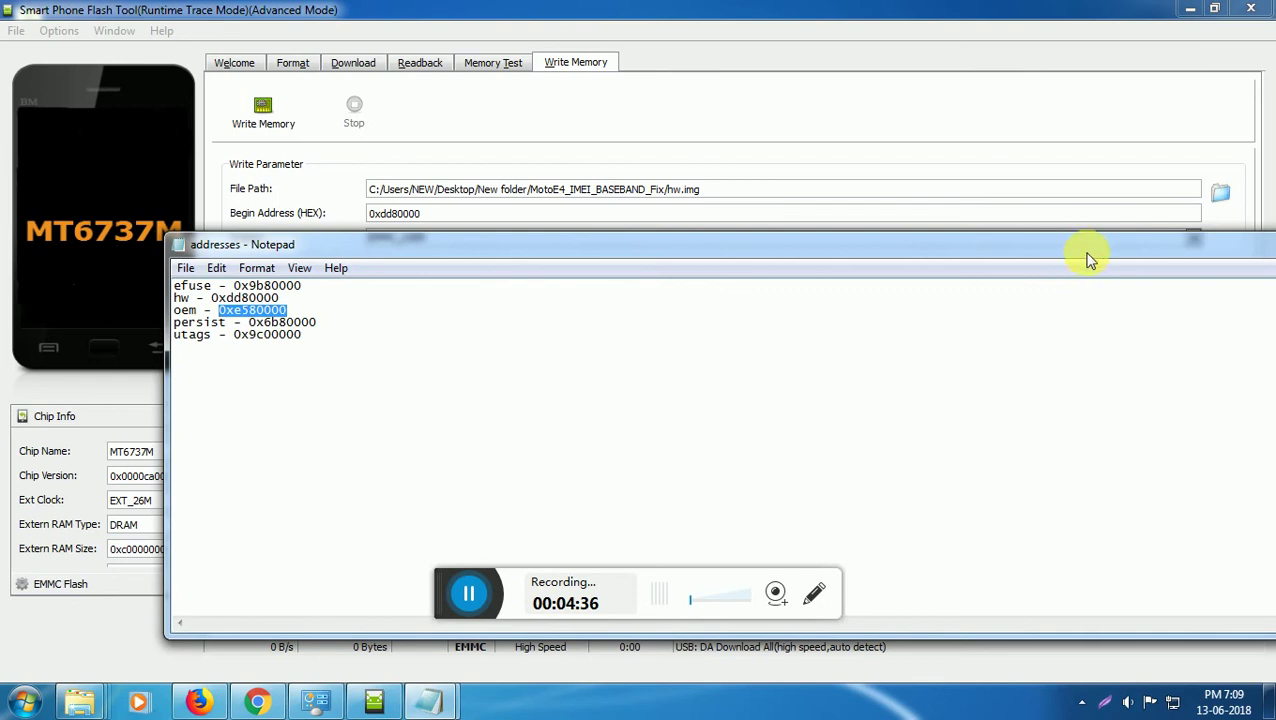
{"action": "left_click", "coordinate": [1253, 276]}
Step: Load the oem image from the desktop's New folder\MotoE4_IMEI_BASEBAND_Fix as the Write Memory file
{"action": "left_click_drag", "start_coordinate": [416, 214], "coordinate": [1222, 214]}
{"action": "left_click", "coordinate": [1220, 194]}
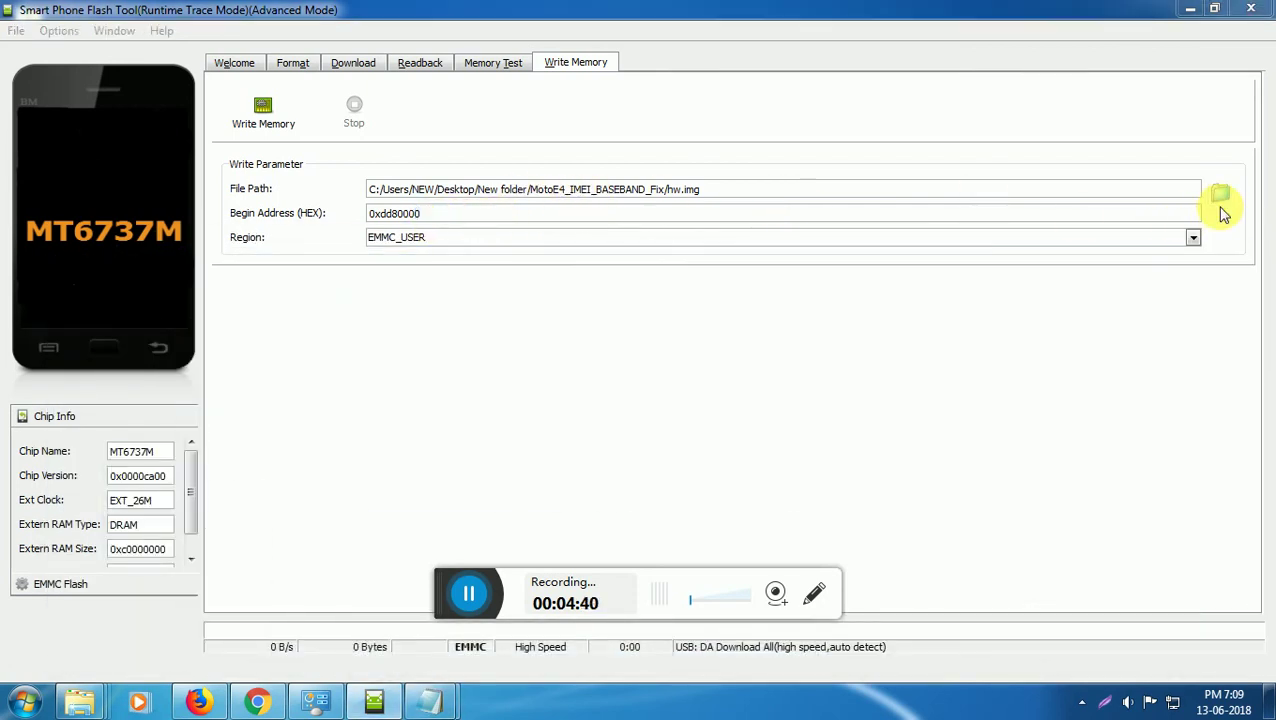
{"action": "left_click", "coordinate": [80, 155]}
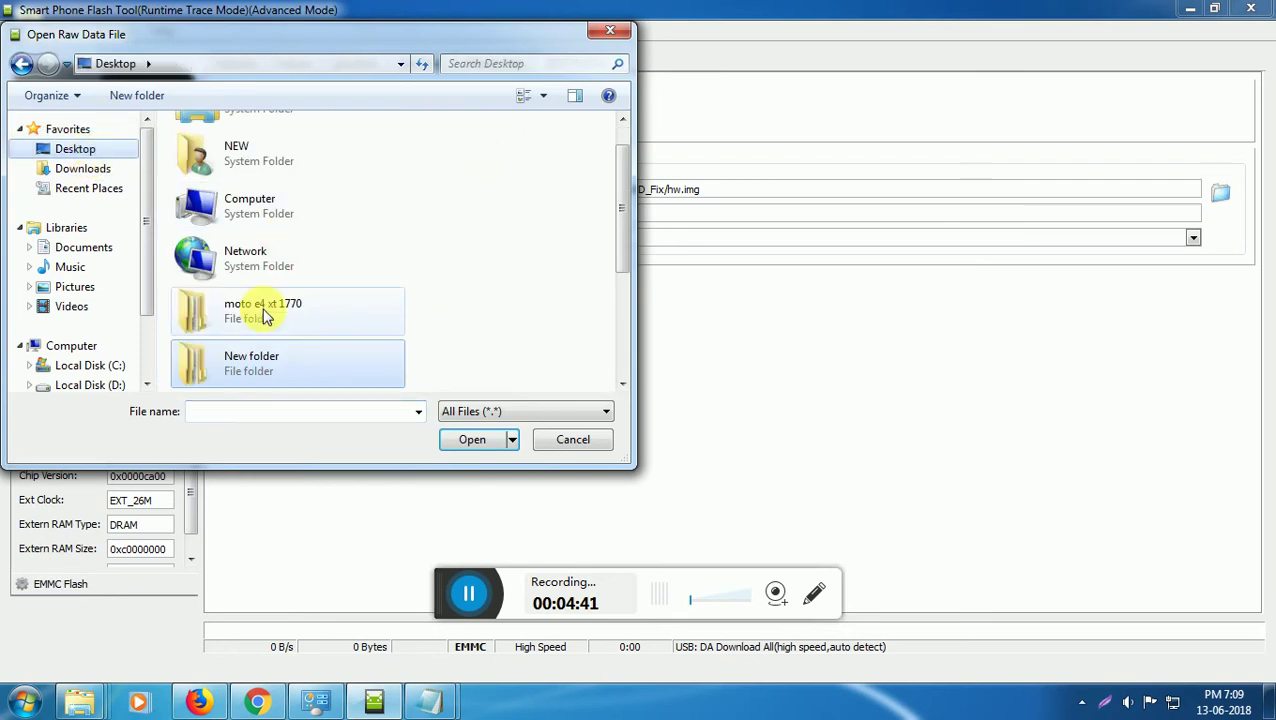
{"action": "double_click", "coordinate": [270, 369]}
{"action": "double_click", "coordinate": [222, 192]}
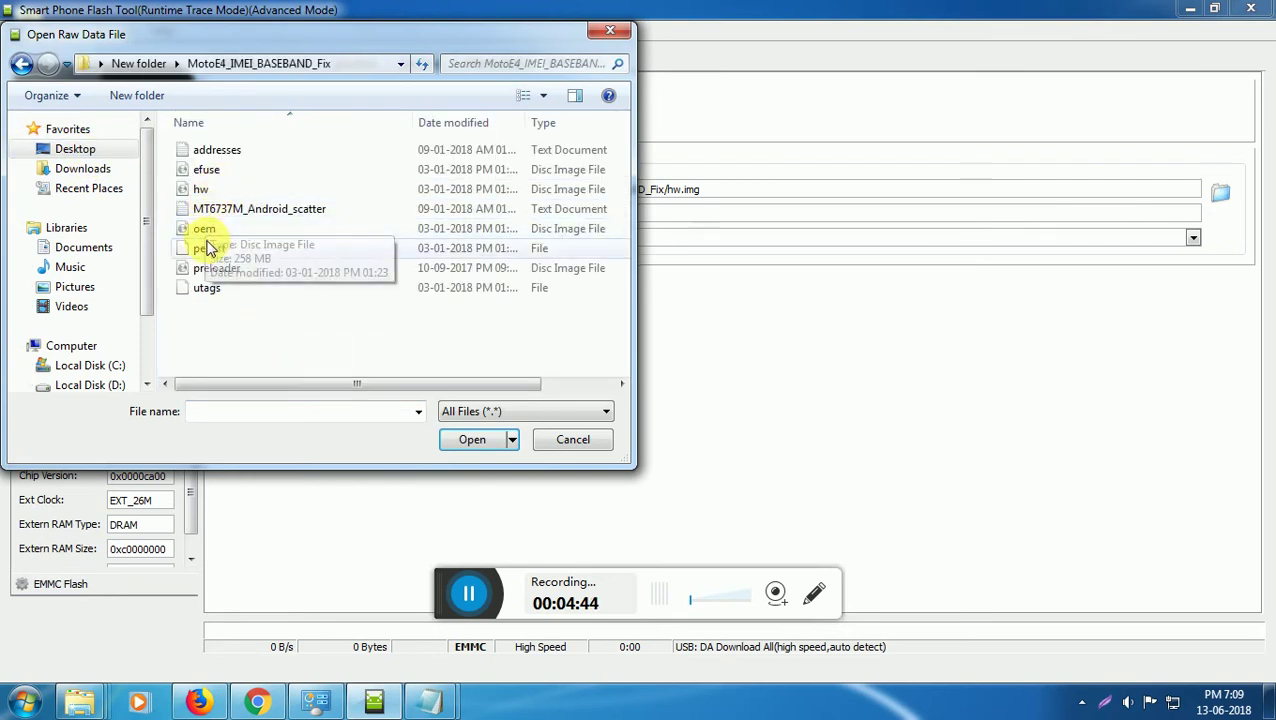
{"action": "left_click", "coordinate": [207, 228]}
{"action": "left_click", "coordinate": [470, 440]}
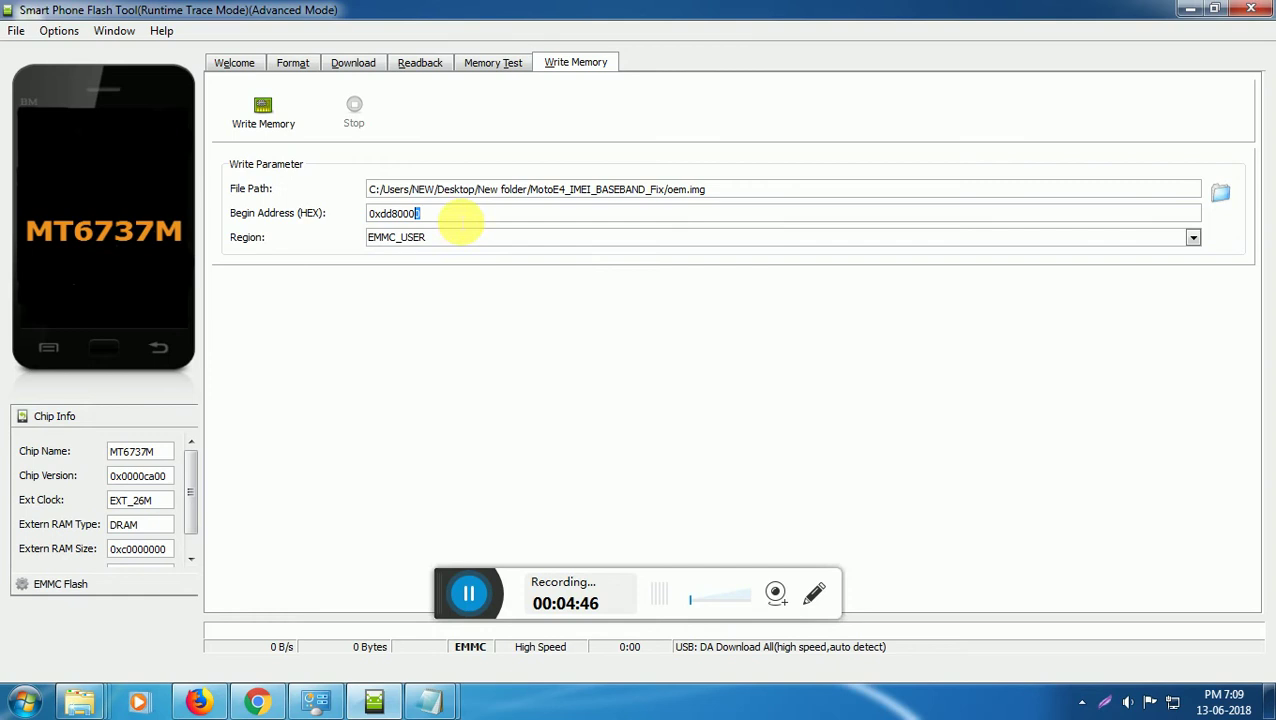
Step: Set the begin address to 0xe580000, write the oem image to the phone's memory and close the completion message
{"action": "left_click_drag", "start_coordinate": [458, 218], "coordinate": [320, 213]}
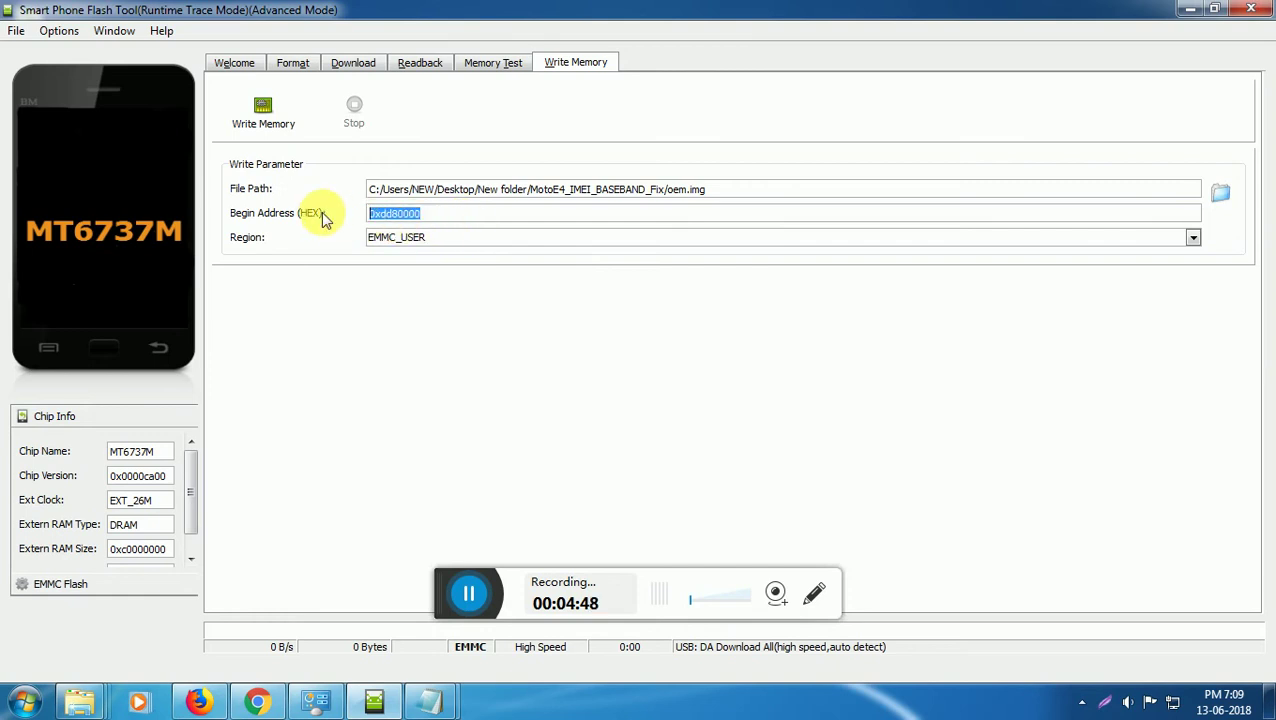
{"action": "key", "text": "BackSpace"}
{"action": "right_click", "coordinate": [440, 218]}
{"action": "left_click", "coordinate": [460, 304]}
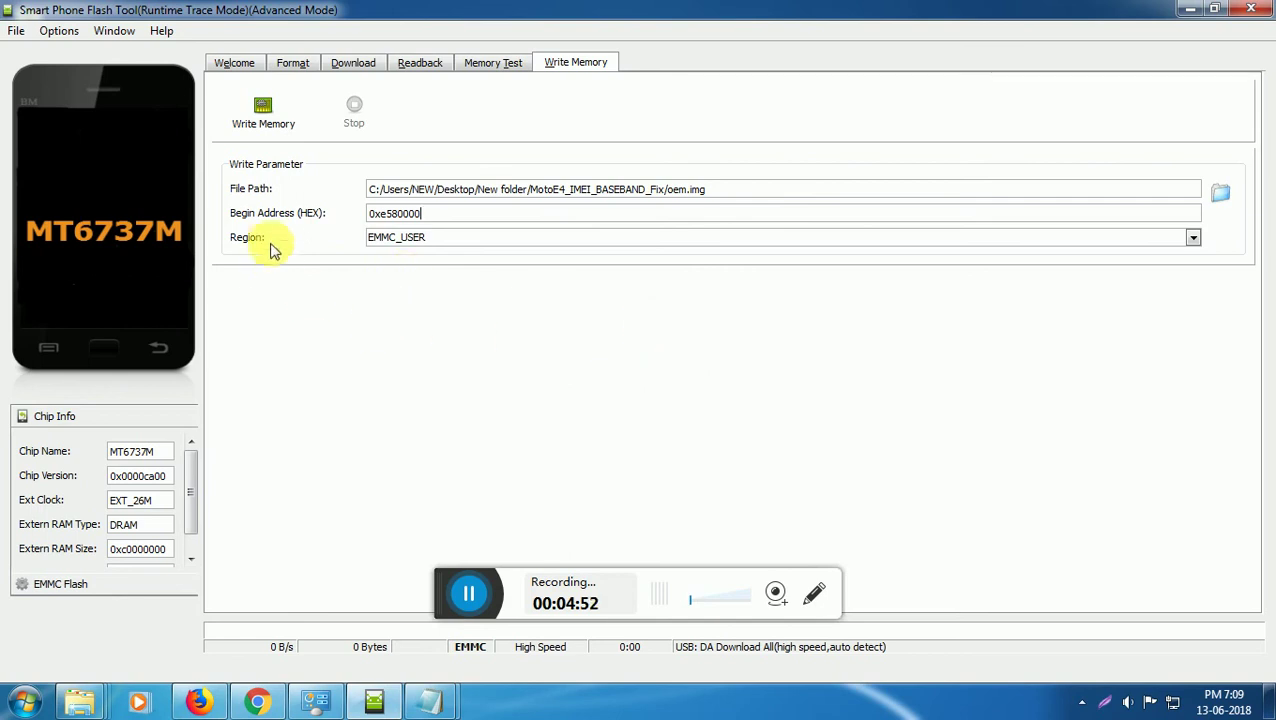
{"action": "left_click", "coordinate": [274, 120]}
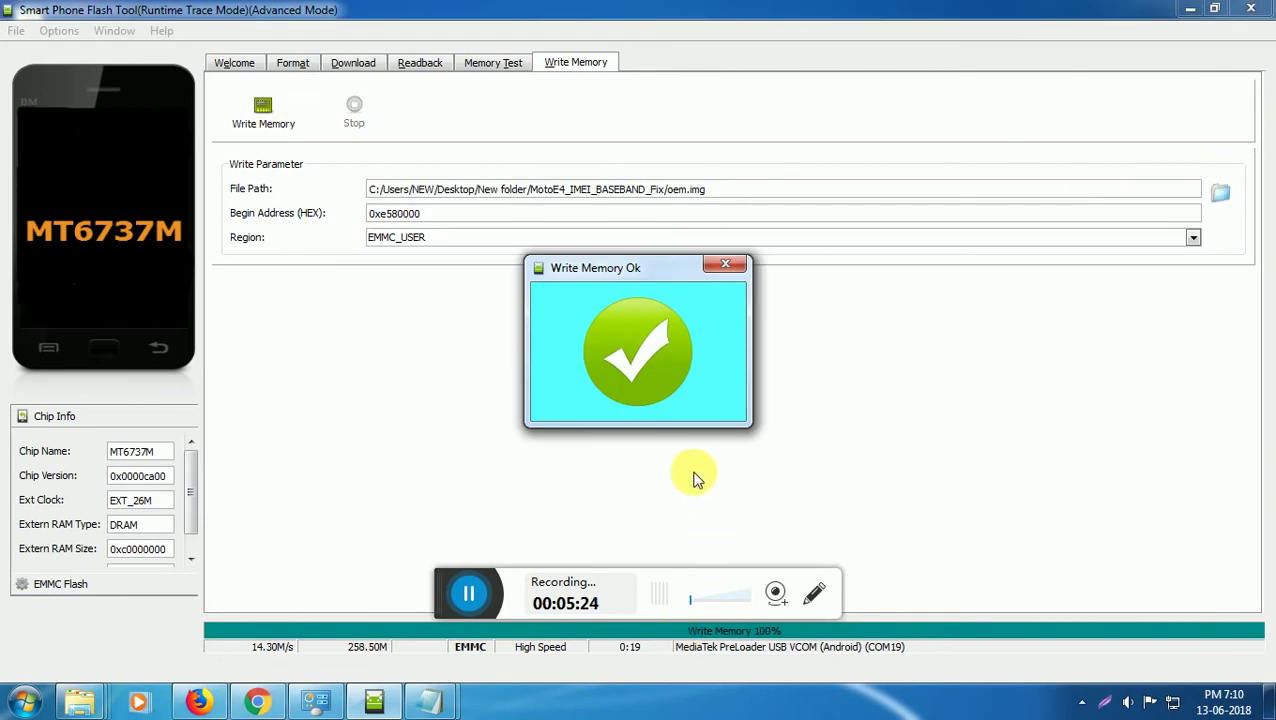
{"action": "left_click", "coordinate": [730, 269]}
Step: Copy the persist address 0x6b80000 from the addresses notes in Notepad and return to Smart Phone Flash Tool
{"action": "mouse_move", "coordinate": [435, 706]}
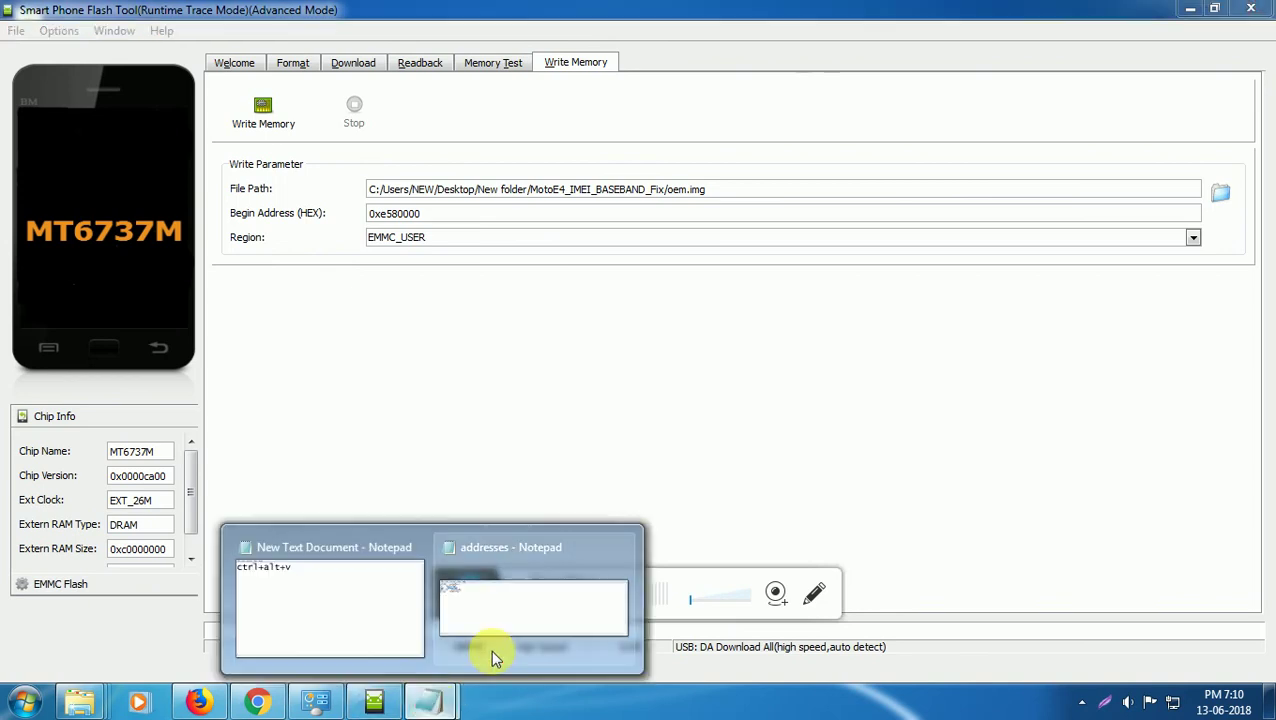
{"action": "left_click", "coordinate": [498, 606]}
{"action": "left_click", "coordinate": [140, 410]}
{"action": "left_click_drag", "start_coordinate": [220, 345], "coordinate": [145, 350]}
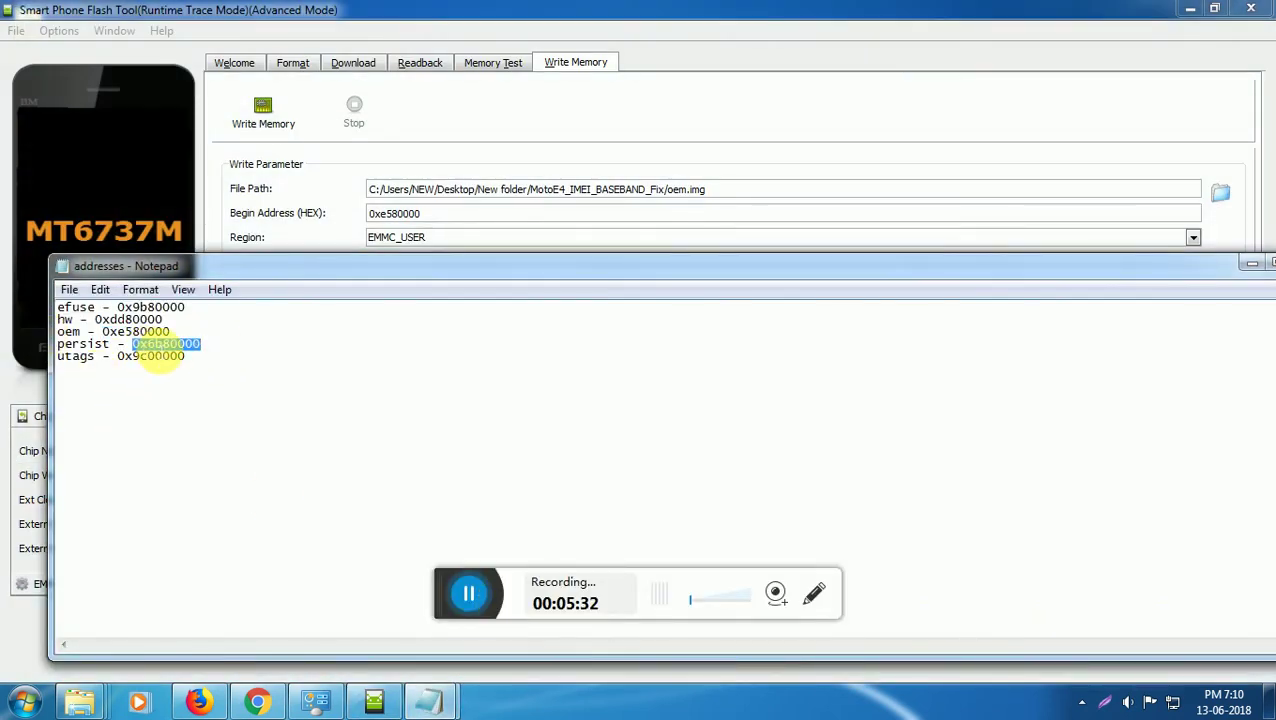
{"action": "right_click", "coordinate": [152, 344]}
{"action": "left_click", "coordinate": [199, 406]}
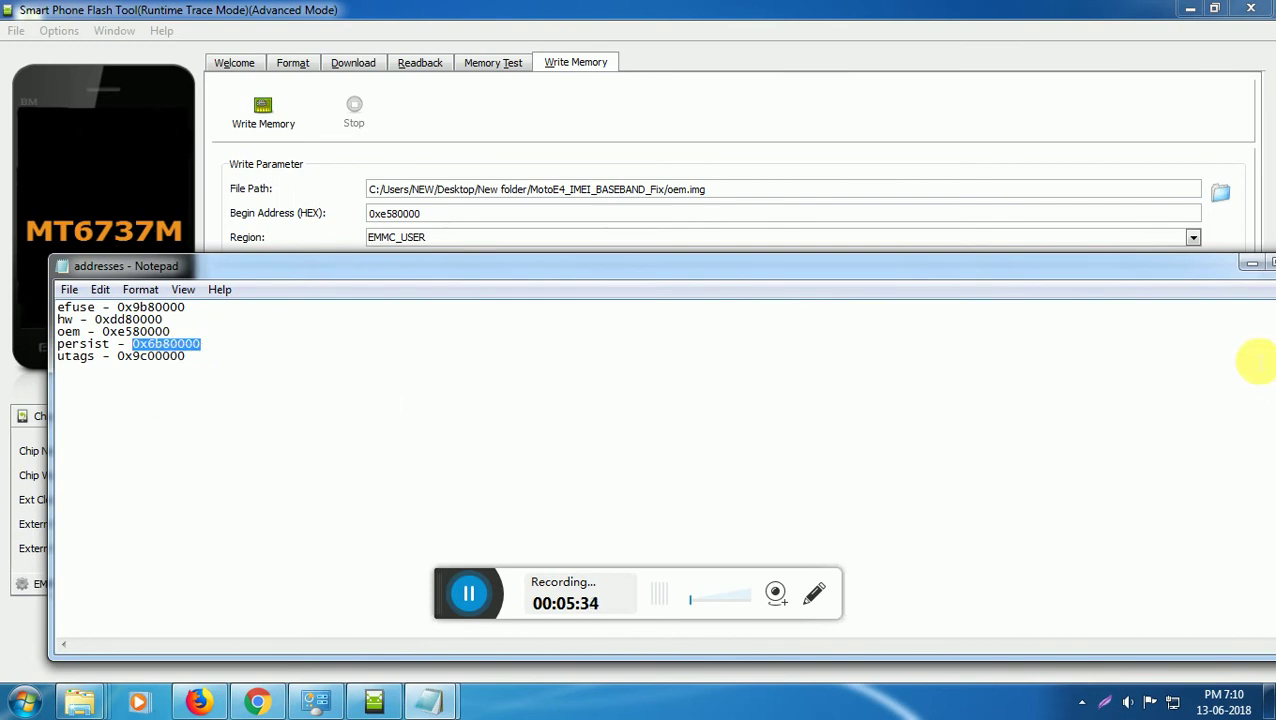
{"action": "left_click", "coordinate": [1250, 268]}
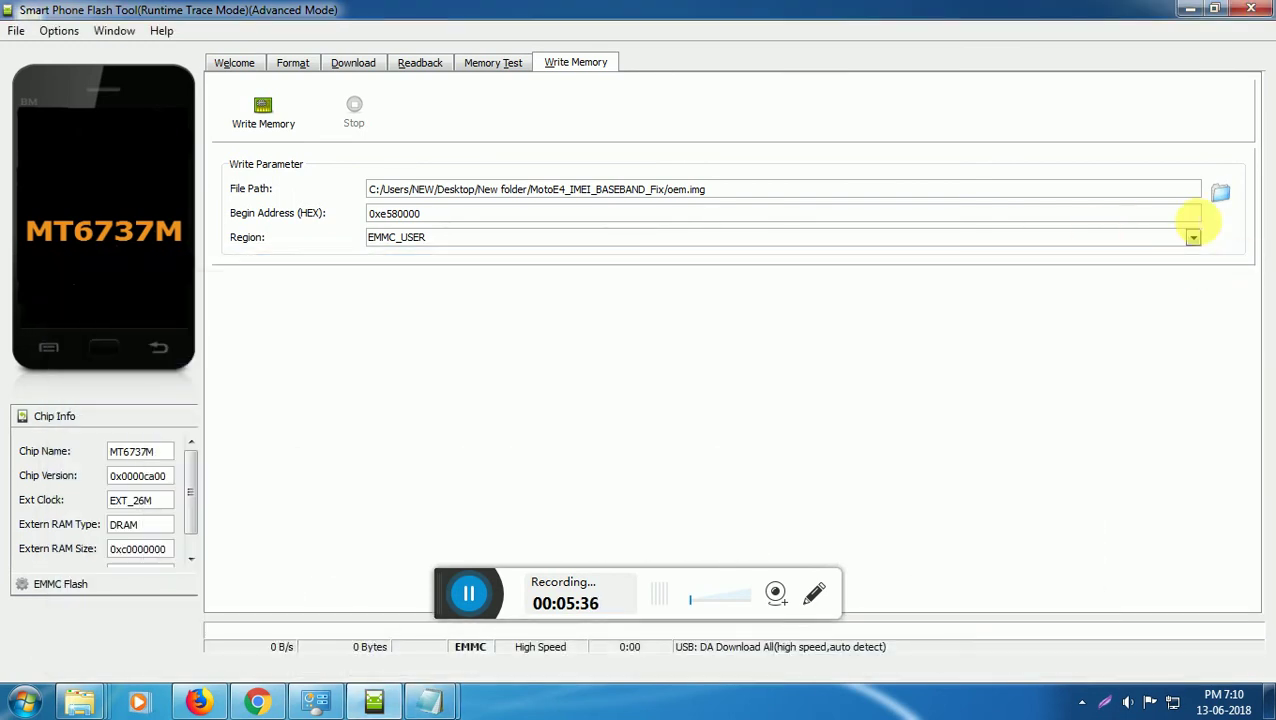
Step: Load the persist file from the desktop's New folder\MotoE4_IMEI_BASEBAND_Fix as the Write Memory file
{"action": "left_click", "coordinate": [1220, 193]}
{"action": "left_click", "coordinate": [72, 148]}
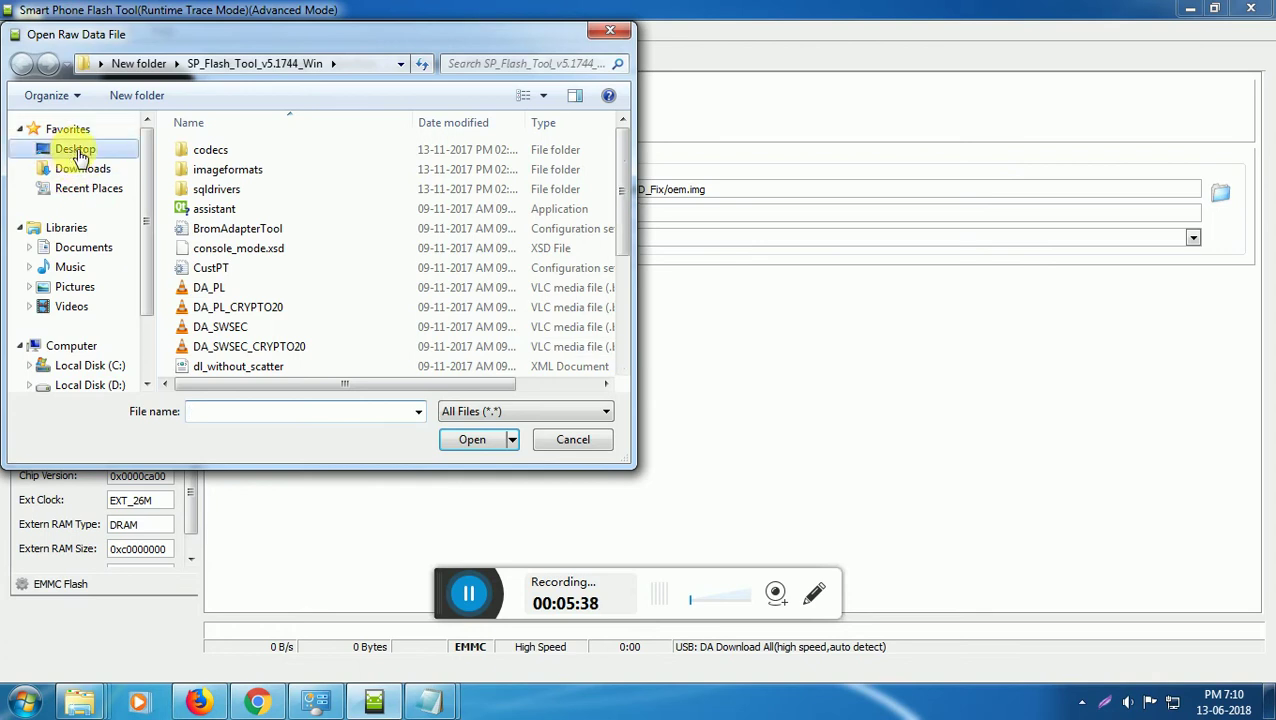
{"action": "double_click", "coordinate": [421, 356]}
{"action": "double_click", "coordinate": [256, 197]}
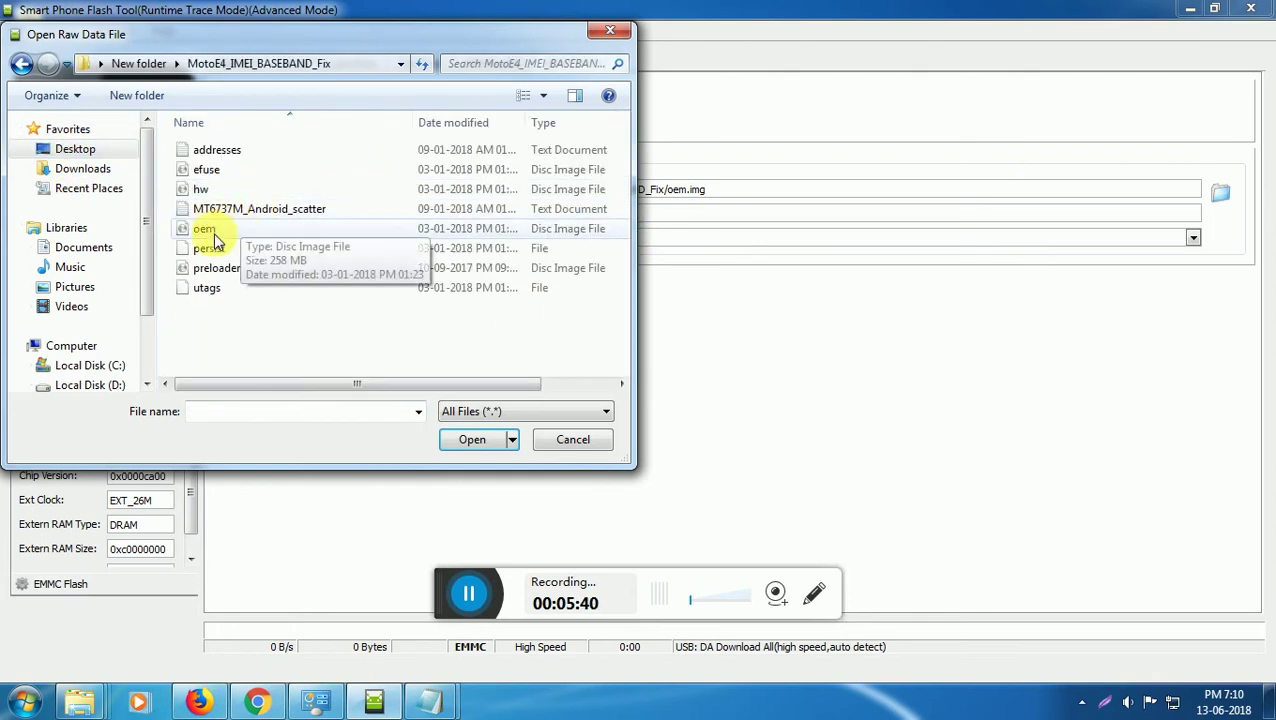
{"action": "left_click", "coordinate": [210, 248]}
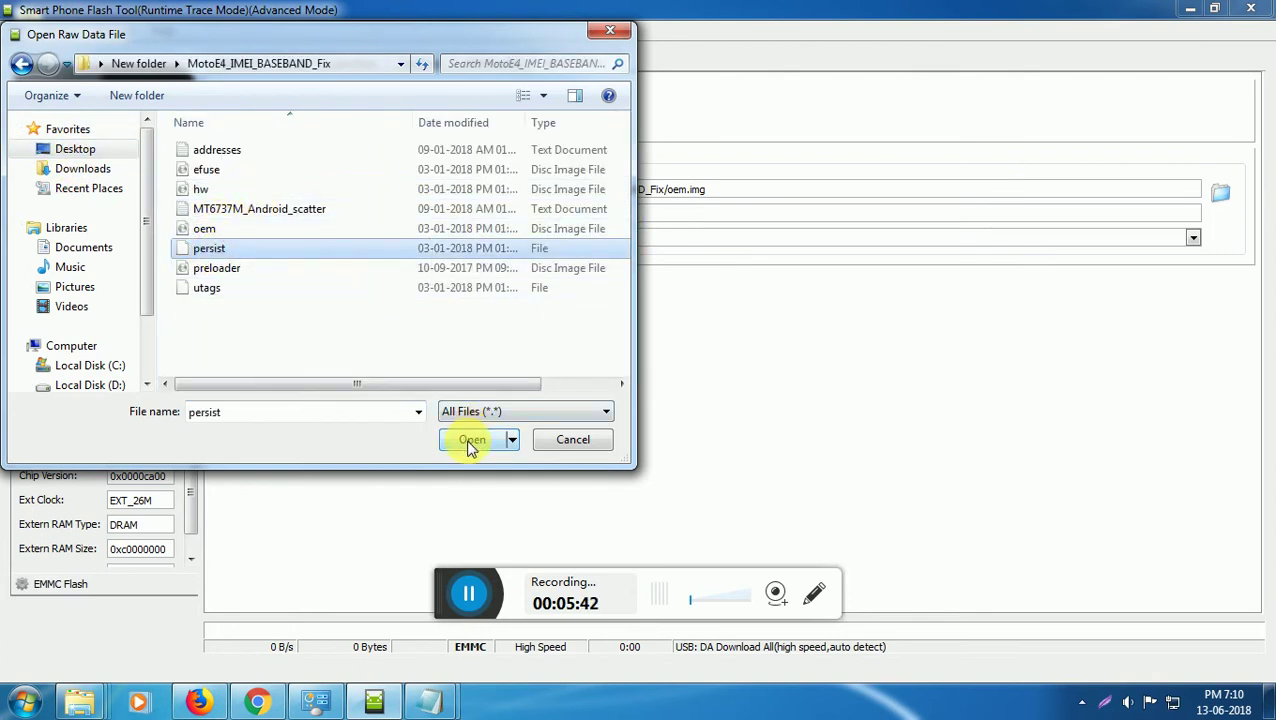
{"action": "left_click", "coordinate": [471, 442]}
Step: Set the begin address to 0x6b80000, write the persist file to the phone's memory and close the completion message
{"action": "left_click_drag", "start_coordinate": [515, 215], "coordinate": [370, 214]}
{"action": "key", "text": "BackSpace"}
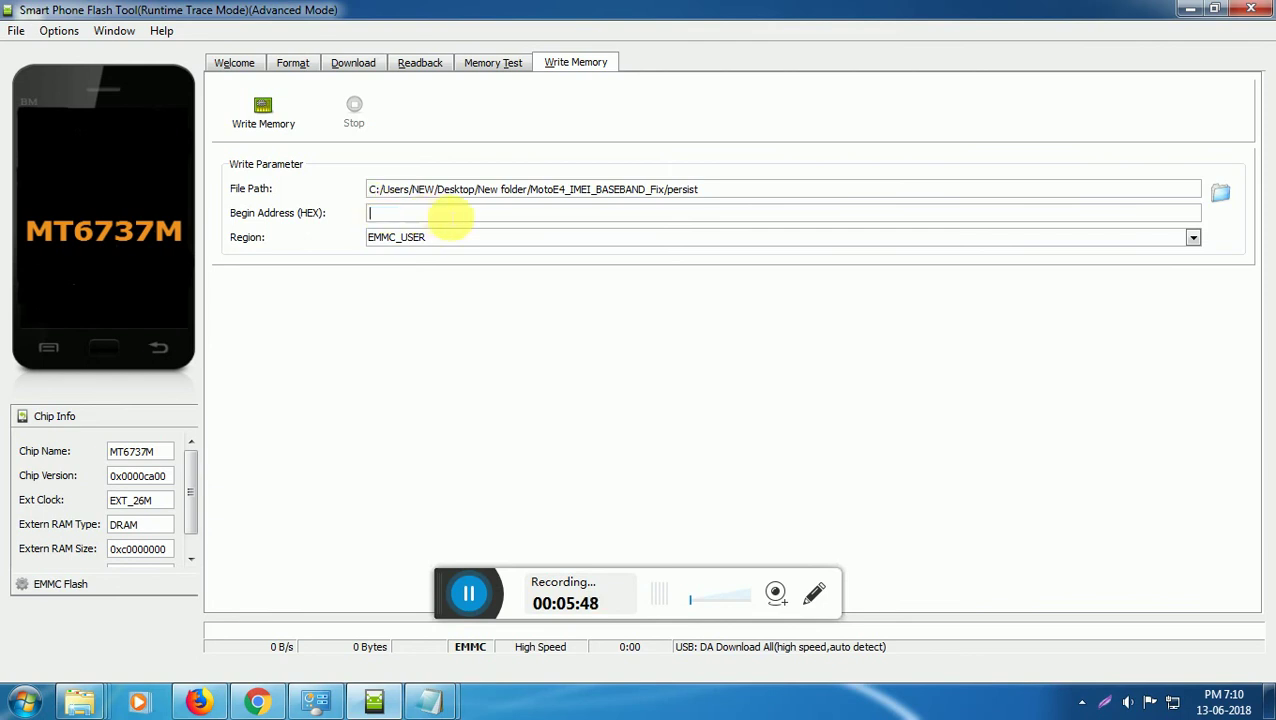
{"action": "right_click", "coordinate": [447, 212]}
{"action": "left_click", "coordinate": [472, 302]}
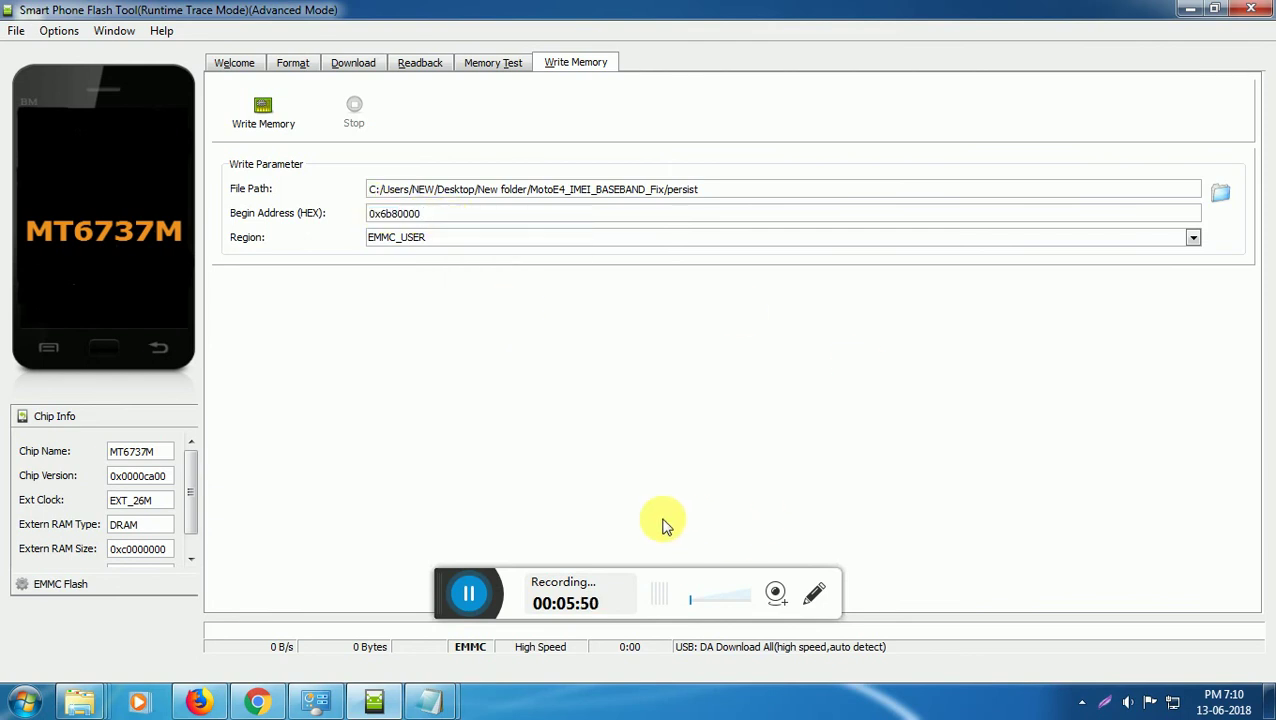
{"action": "left_click", "coordinate": [238, 130]}
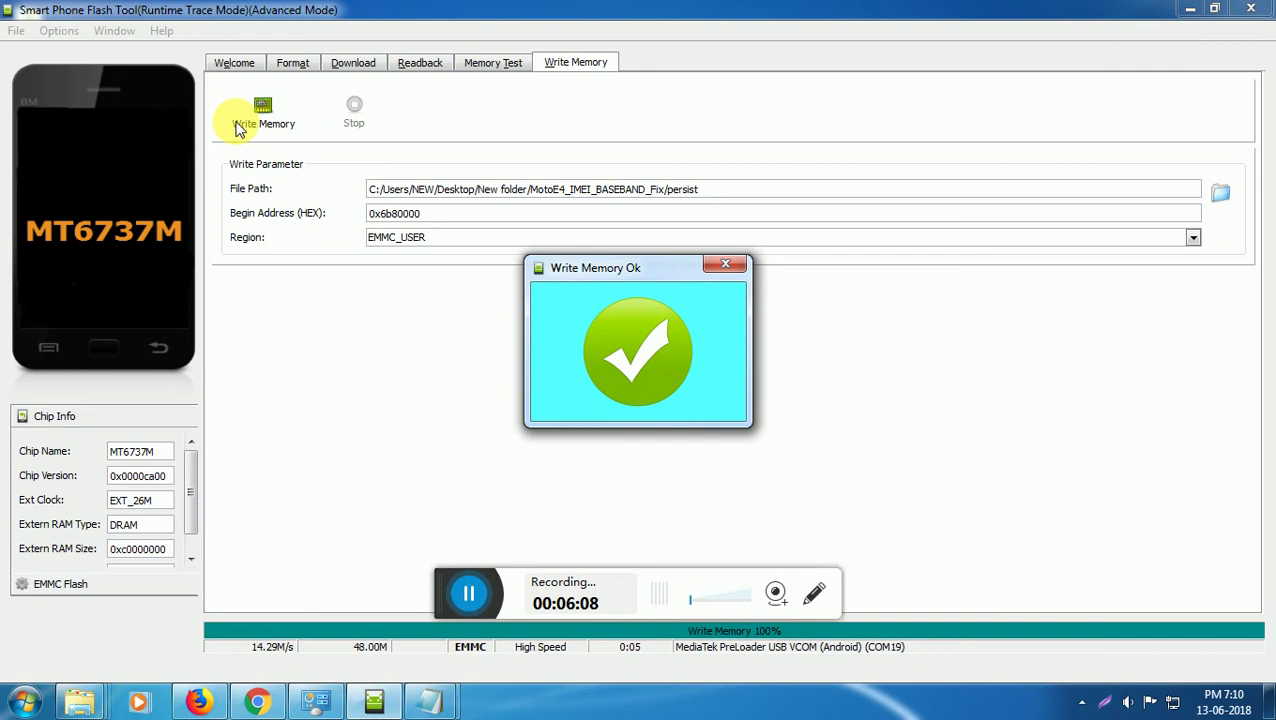
{"action": "left_click", "coordinate": [736, 271]}
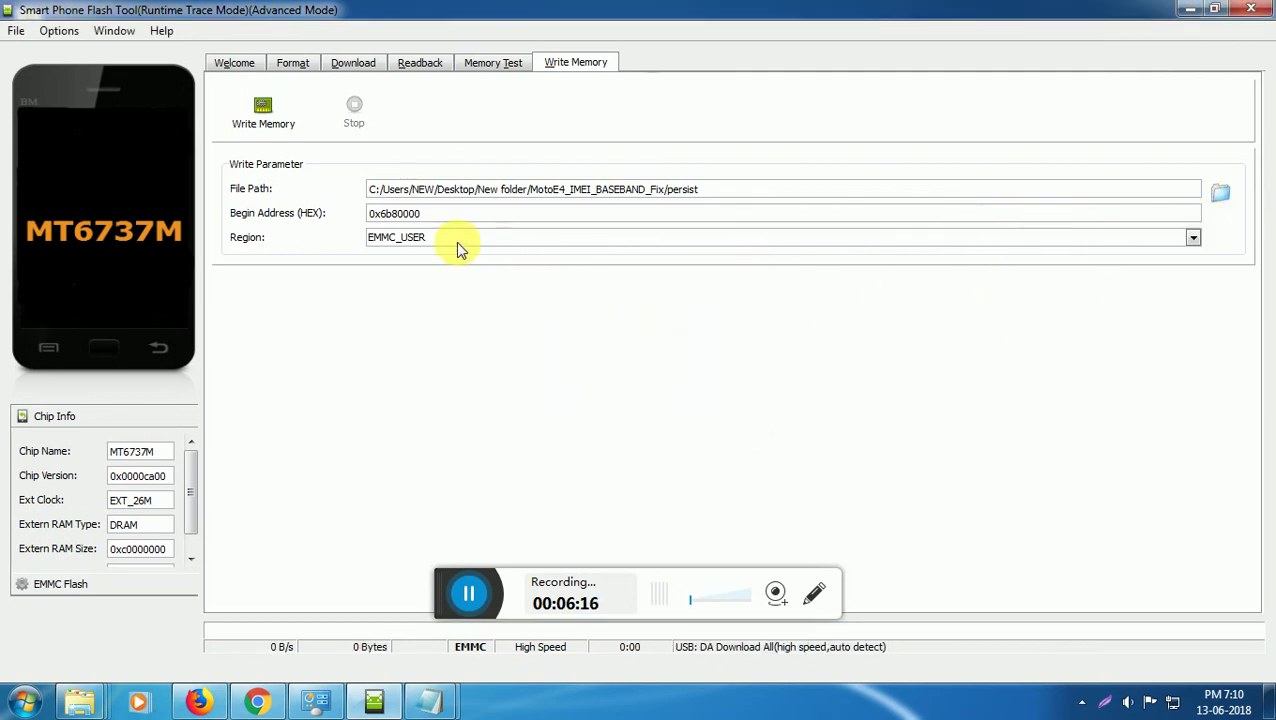
Step: Copy the utags address 0x9c00000 from the addresses notes in Notepad and return to Smart Phone Flash Tool
{"action": "mouse_move", "coordinate": [429, 700]}
{"action": "left_click", "coordinate": [493, 609]}
{"action": "left_click", "coordinate": [236, 402]}
{"action": "left_click_drag", "start_coordinate": [221, 361], "coordinate": [137, 362]}
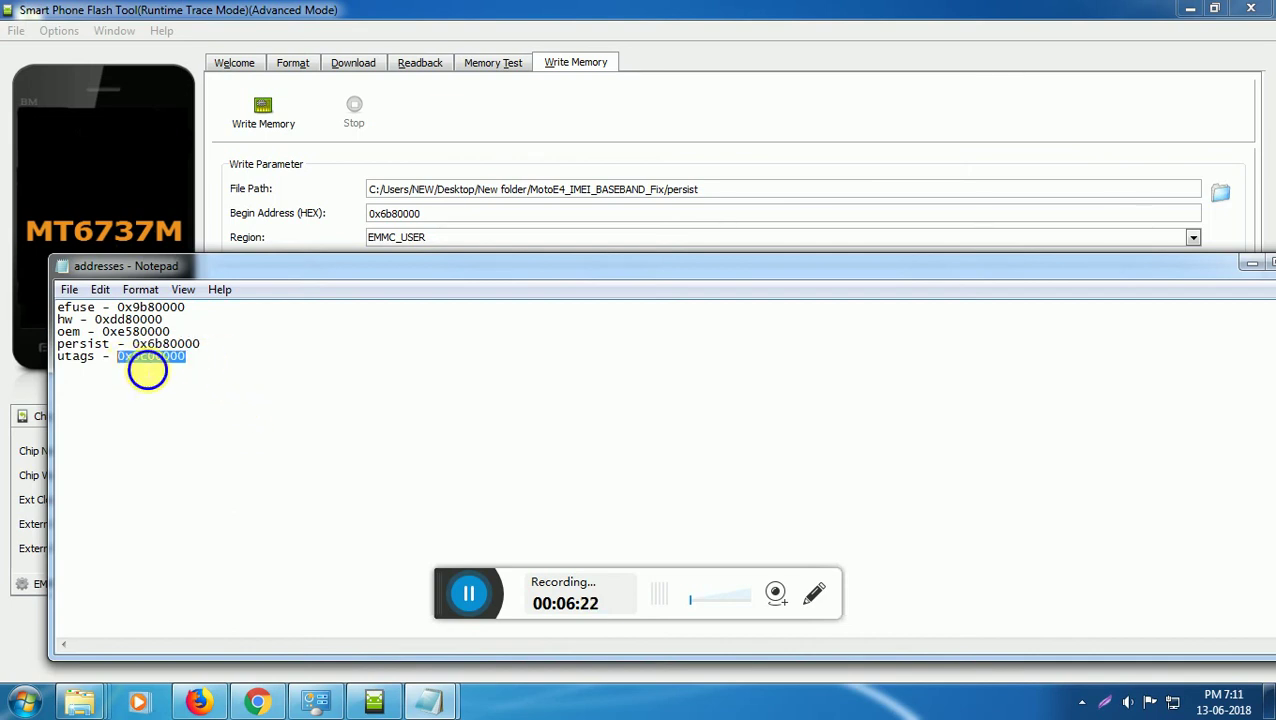
{"action": "right_click", "coordinate": [130, 352]}
{"action": "left_click", "coordinate": [188, 424]}
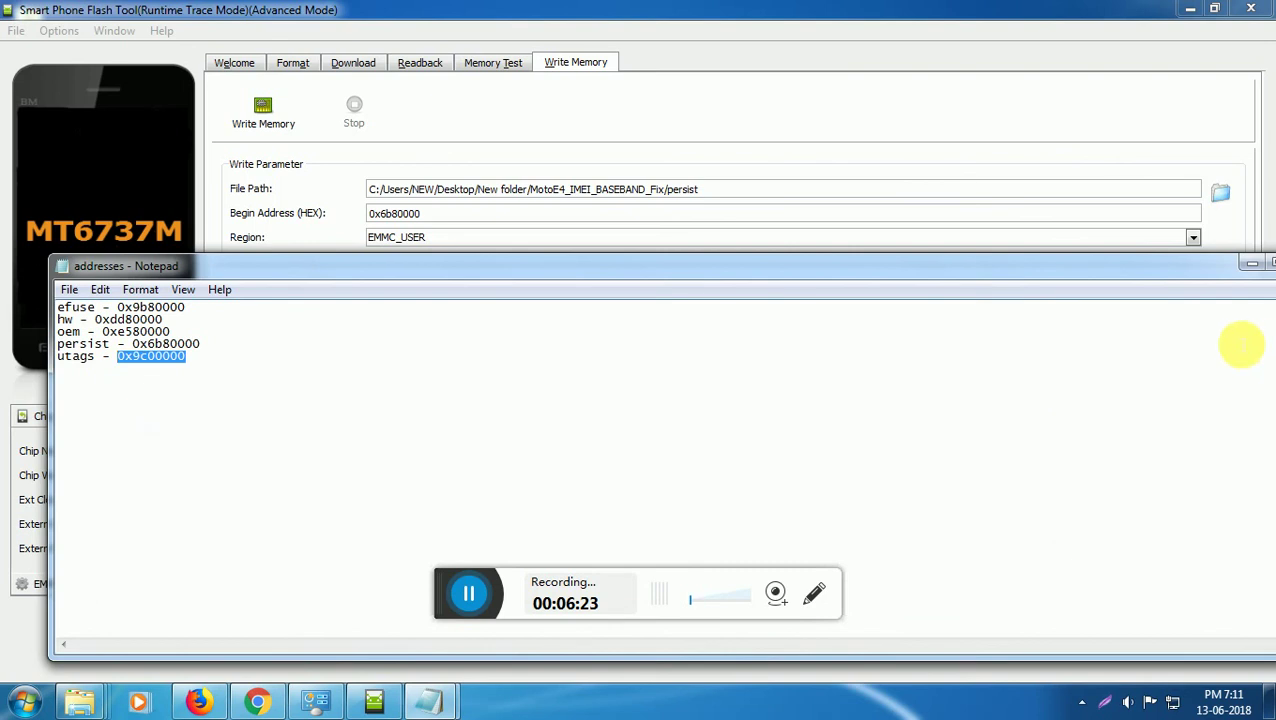
{"action": "left_click", "coordinate": [1253, 268]}
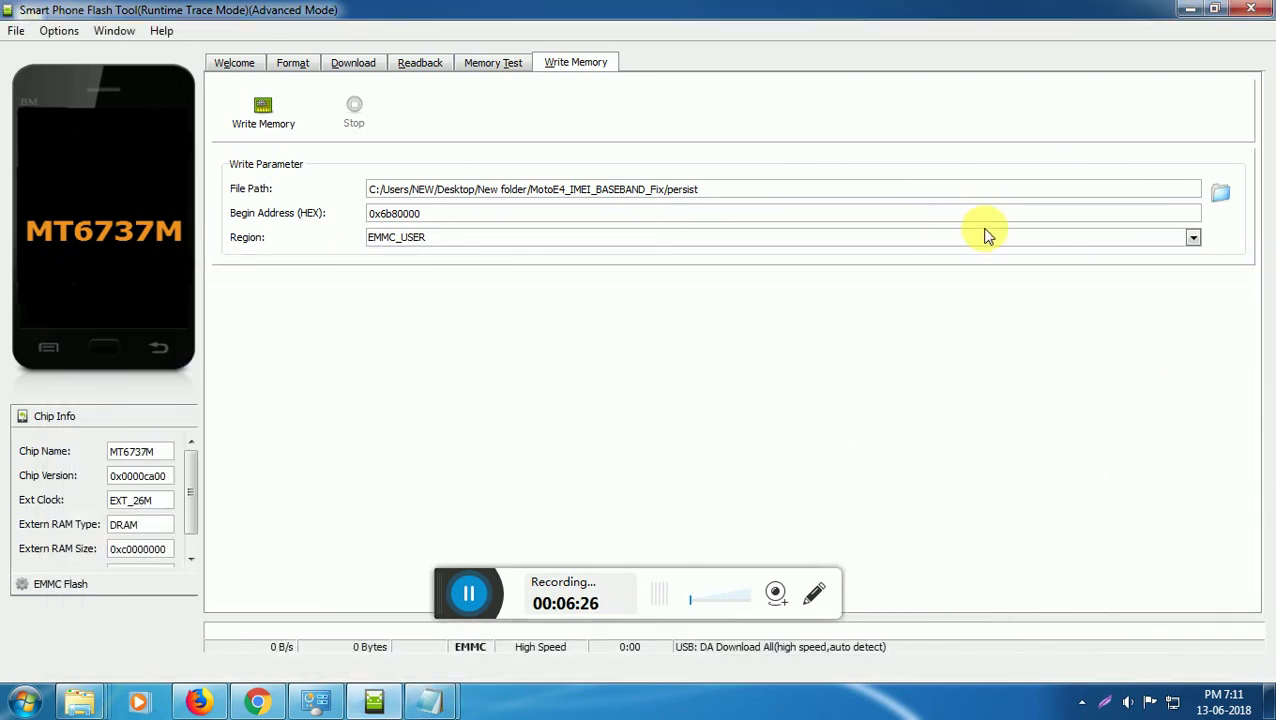
Step: Load the utags file from the desktop's New folder\MotoE4_IMEI_BASEBAND_Fix as the Write Memory file
{"action": "left_click", "coordinate": [1219, 194]}
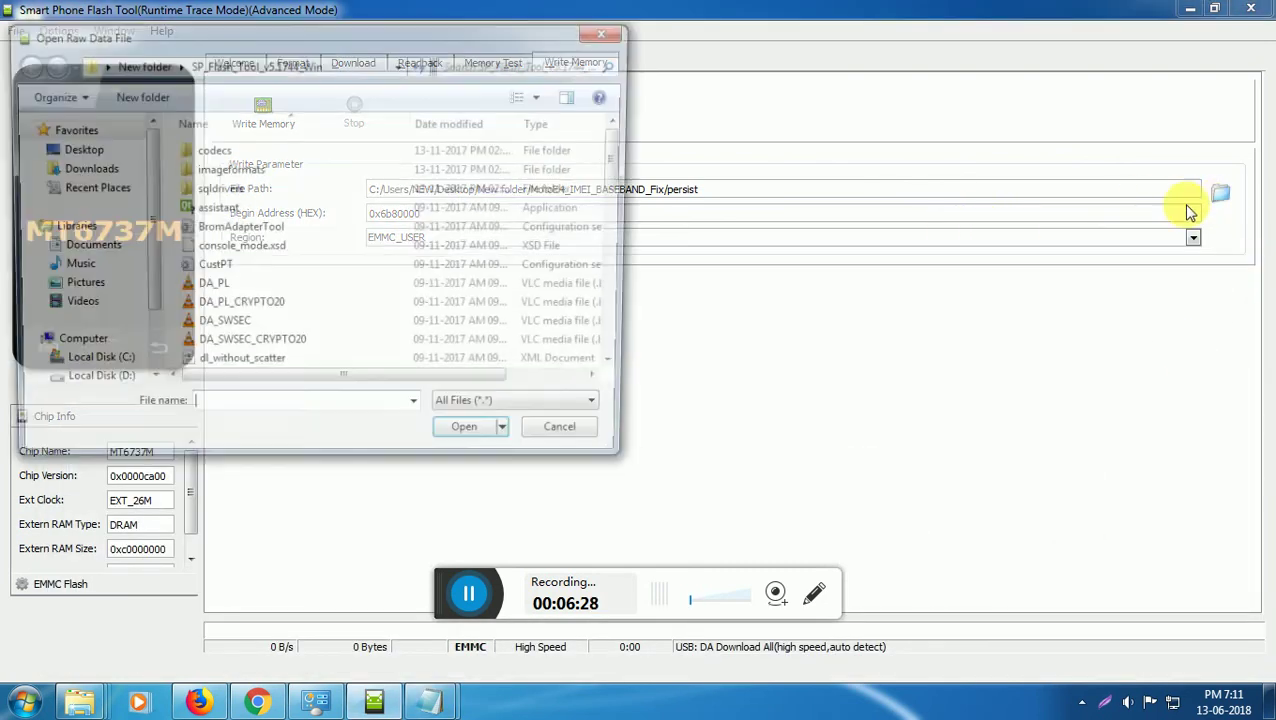
{"action": "left_click", "coordinate": [72, 150]}
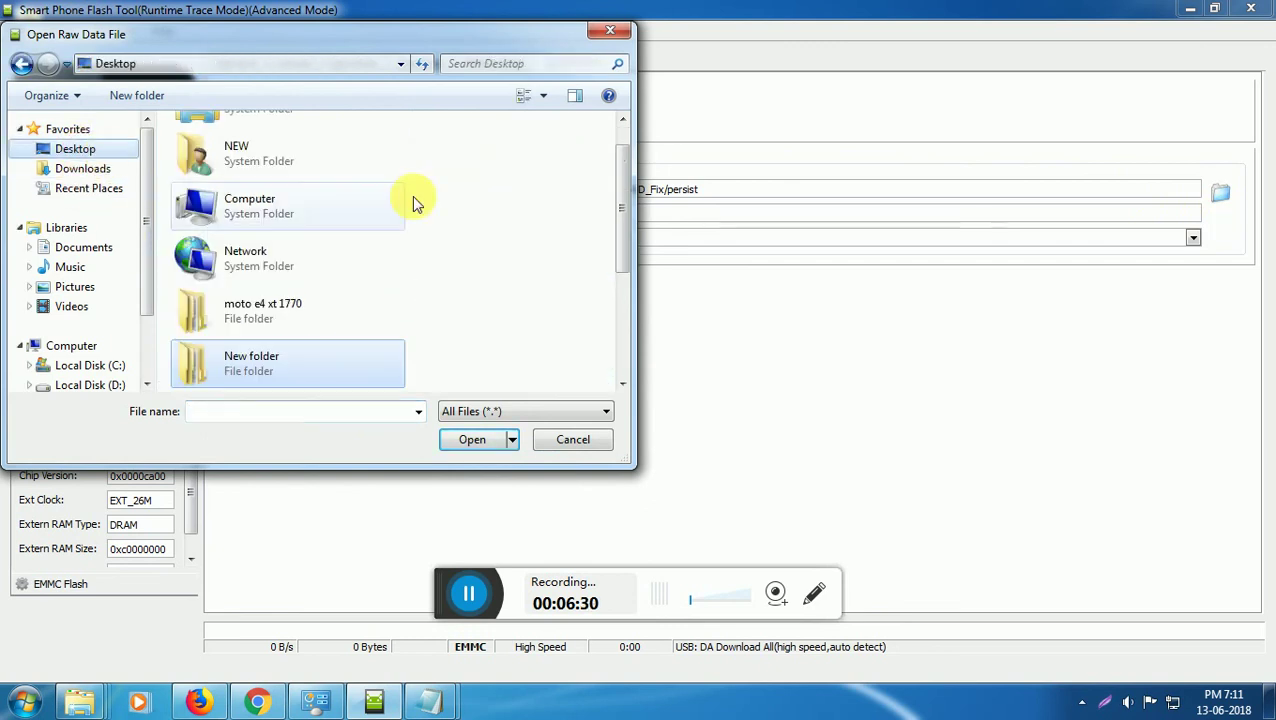
{"action": "left_click_drag", "start_coordinate": [622, 240], "coordinate": [612, 336]}
{"action": "left_click", "coordinate": [298, 178]}
{"action": "double_click", "coordinate": [298, 178]}
{"action": "double_click", "coordinate": [205, 220]}
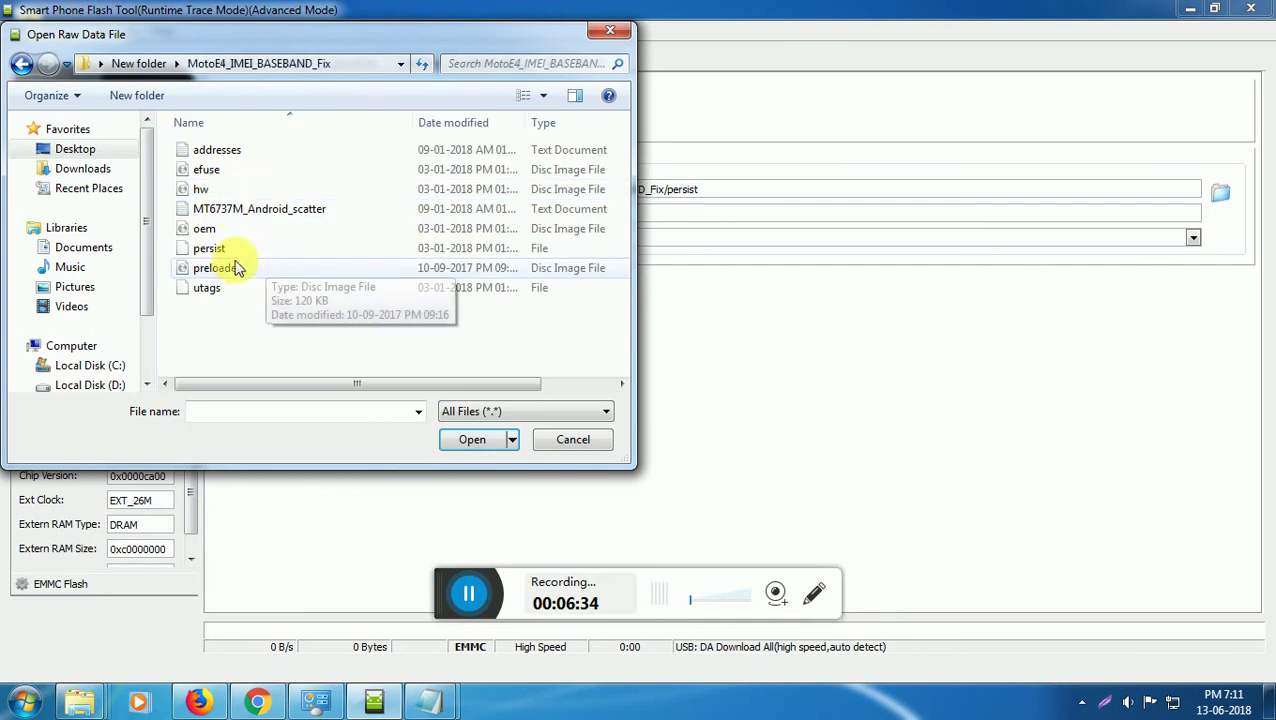
{"action": "left_click", "coordinate": [210, 290]}
{"action": "left_click", "coordinate": [482, 440]}
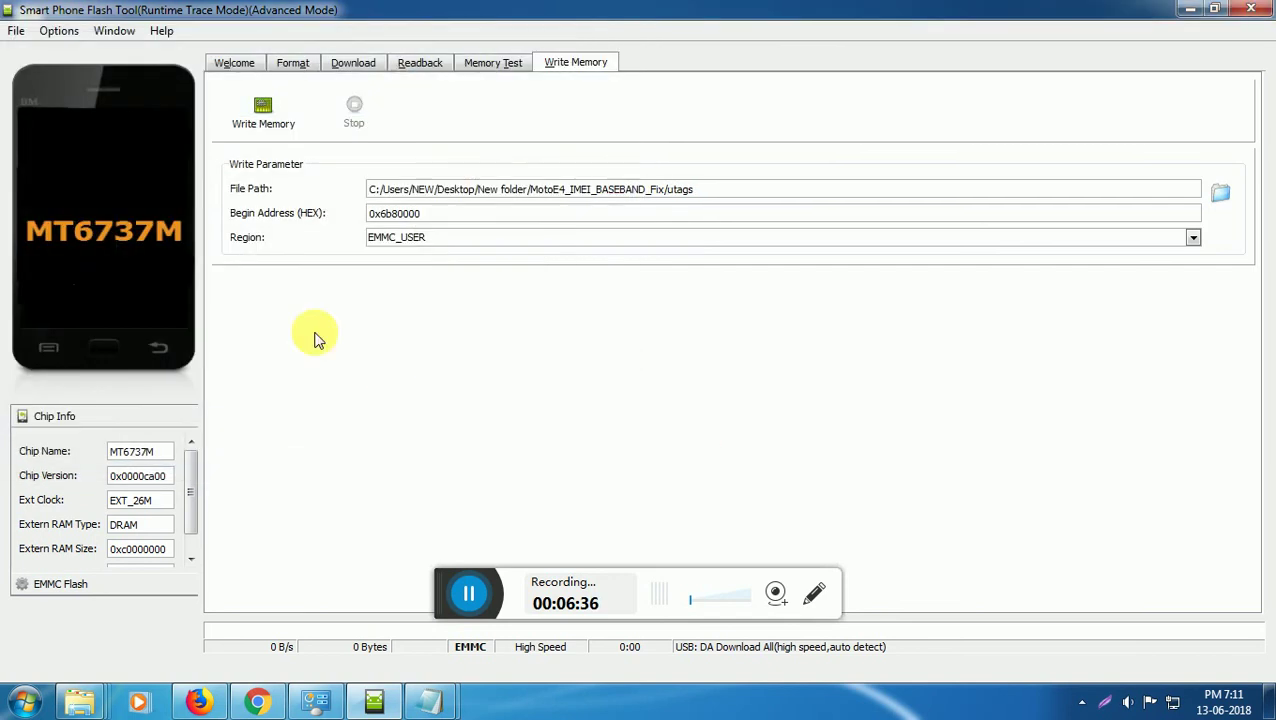
Step: Set the begin address to 0x9c00000 and write the utags file to the phone's memory
{"action": "left_click_drag", "start_coordinate": [440, 213], "coordinate": [341, 222]}
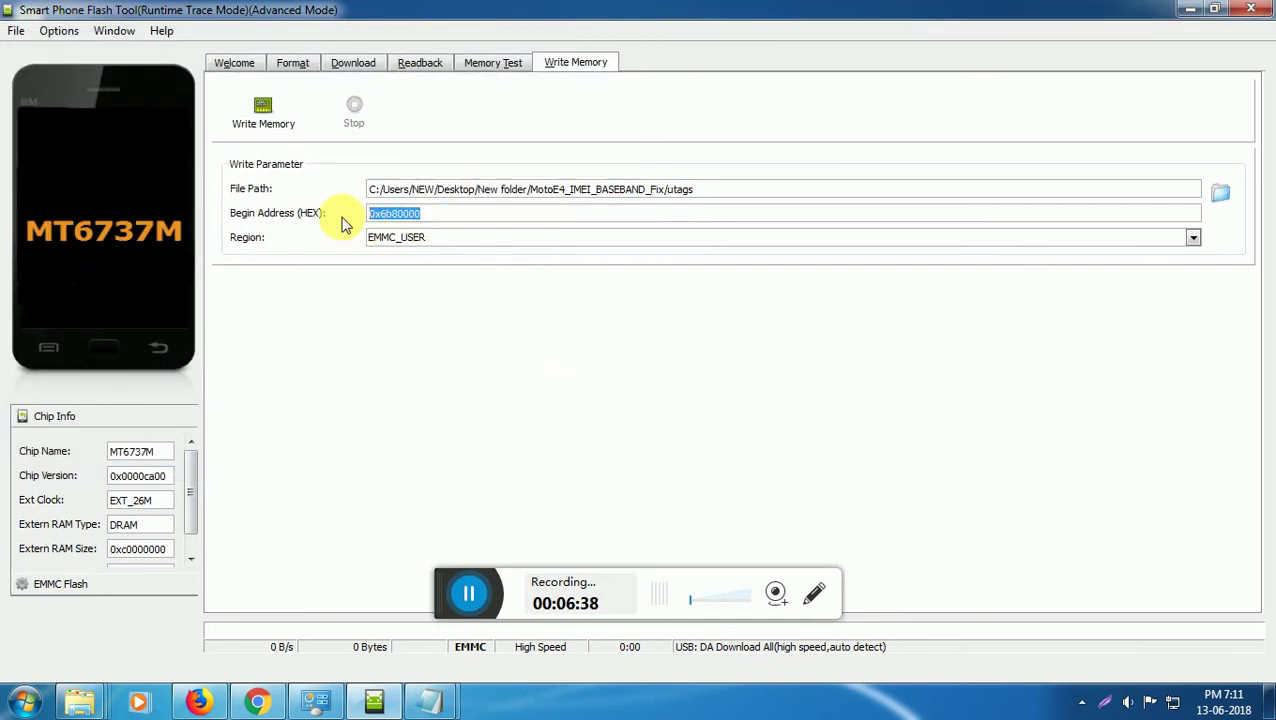
{"action": "key", "text": "BackSpace"}
{"action": "right_click", "coordinate": [455, 222]}
{"action": "left_click", "coordinate": [476, 305]}
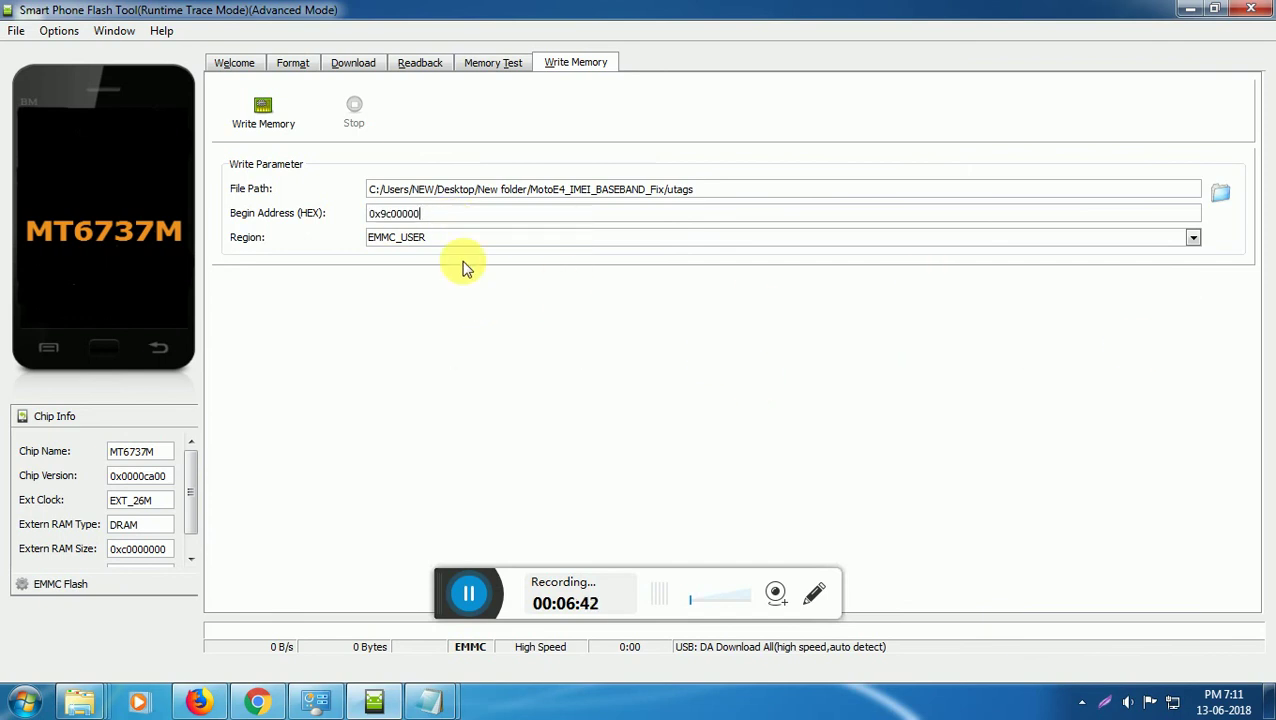
{"action": "left_click", "coordinate": [258, 110]}
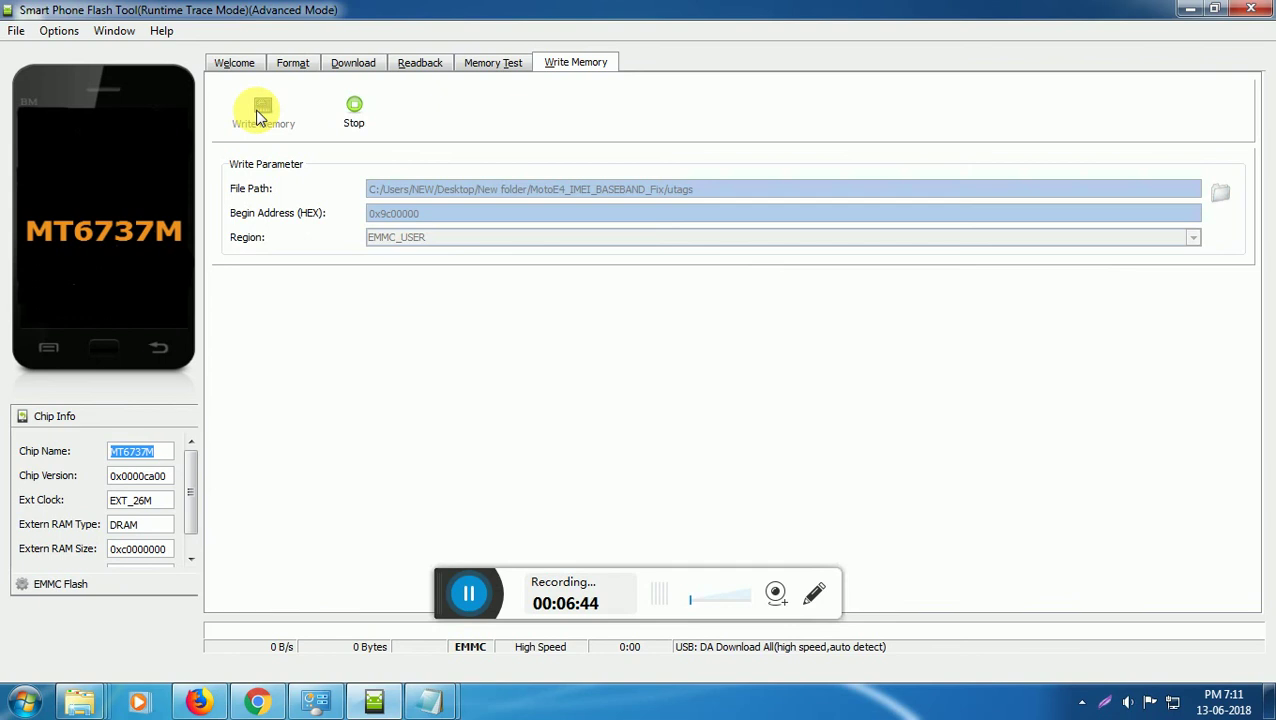